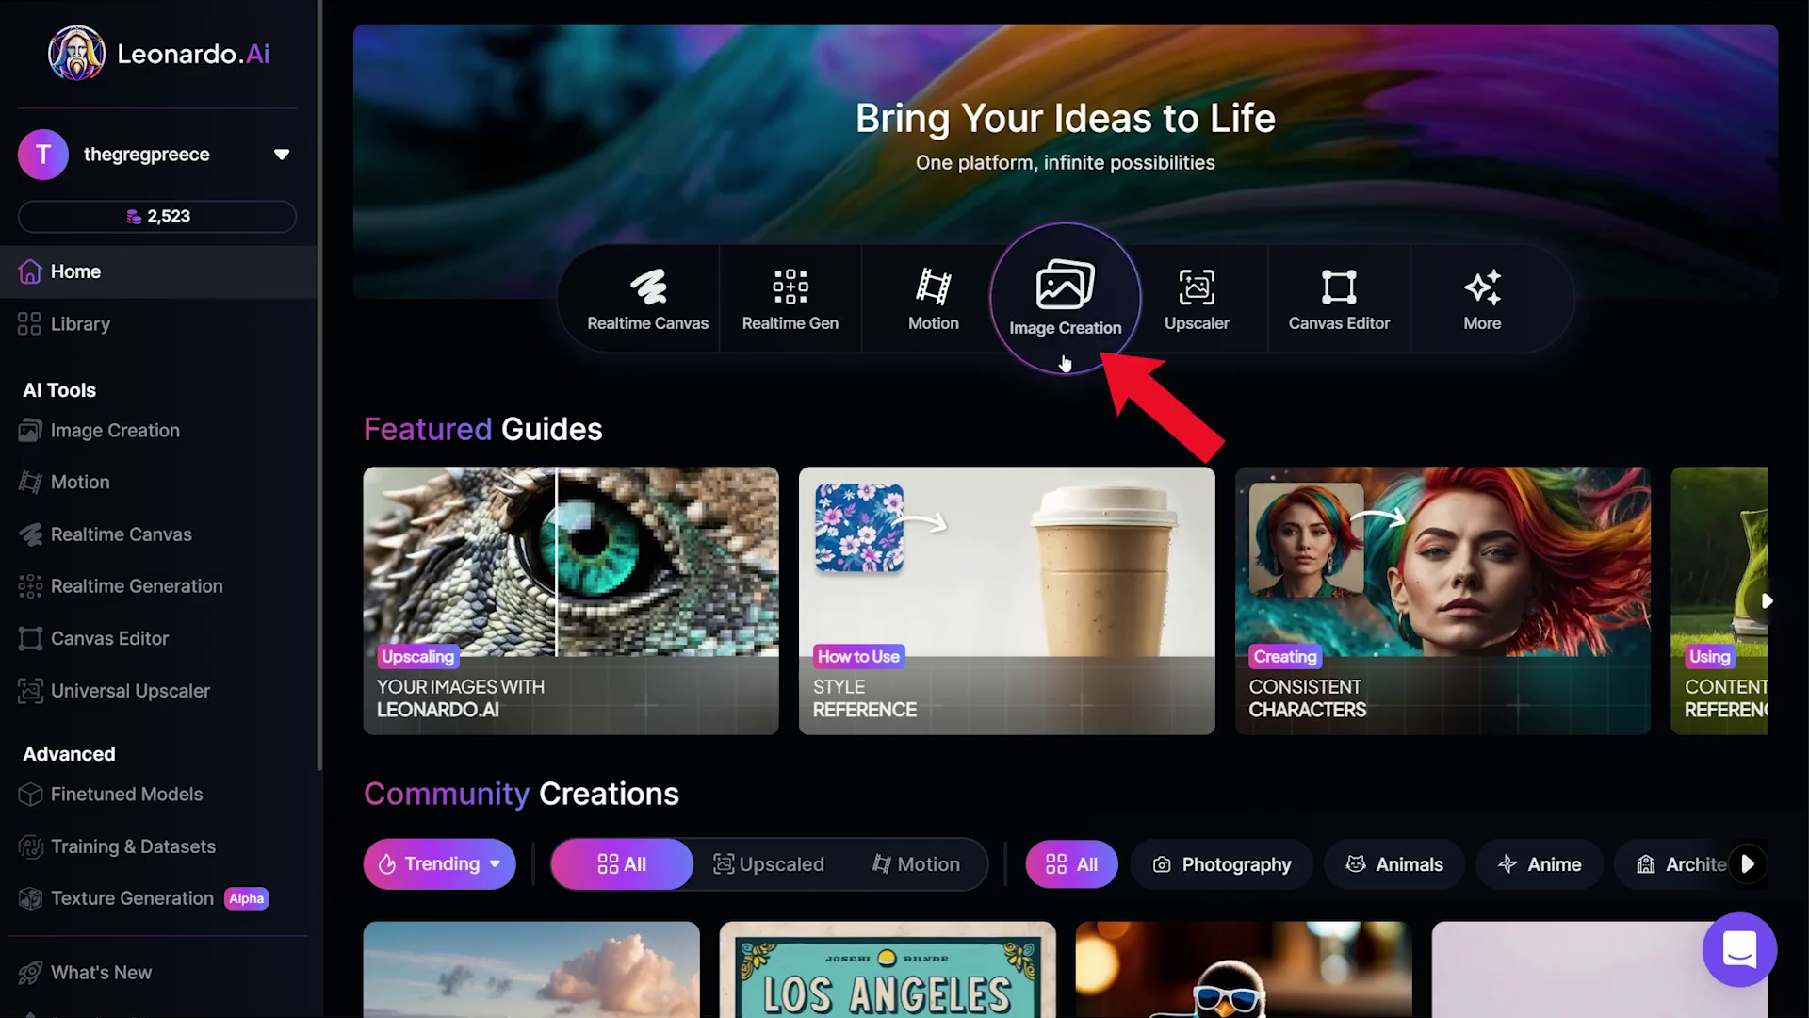
Step: Go from the Leonardo.Ai Home toolbar to the Image Creation page with the earlier jungle generations
left_click(1068, 364)
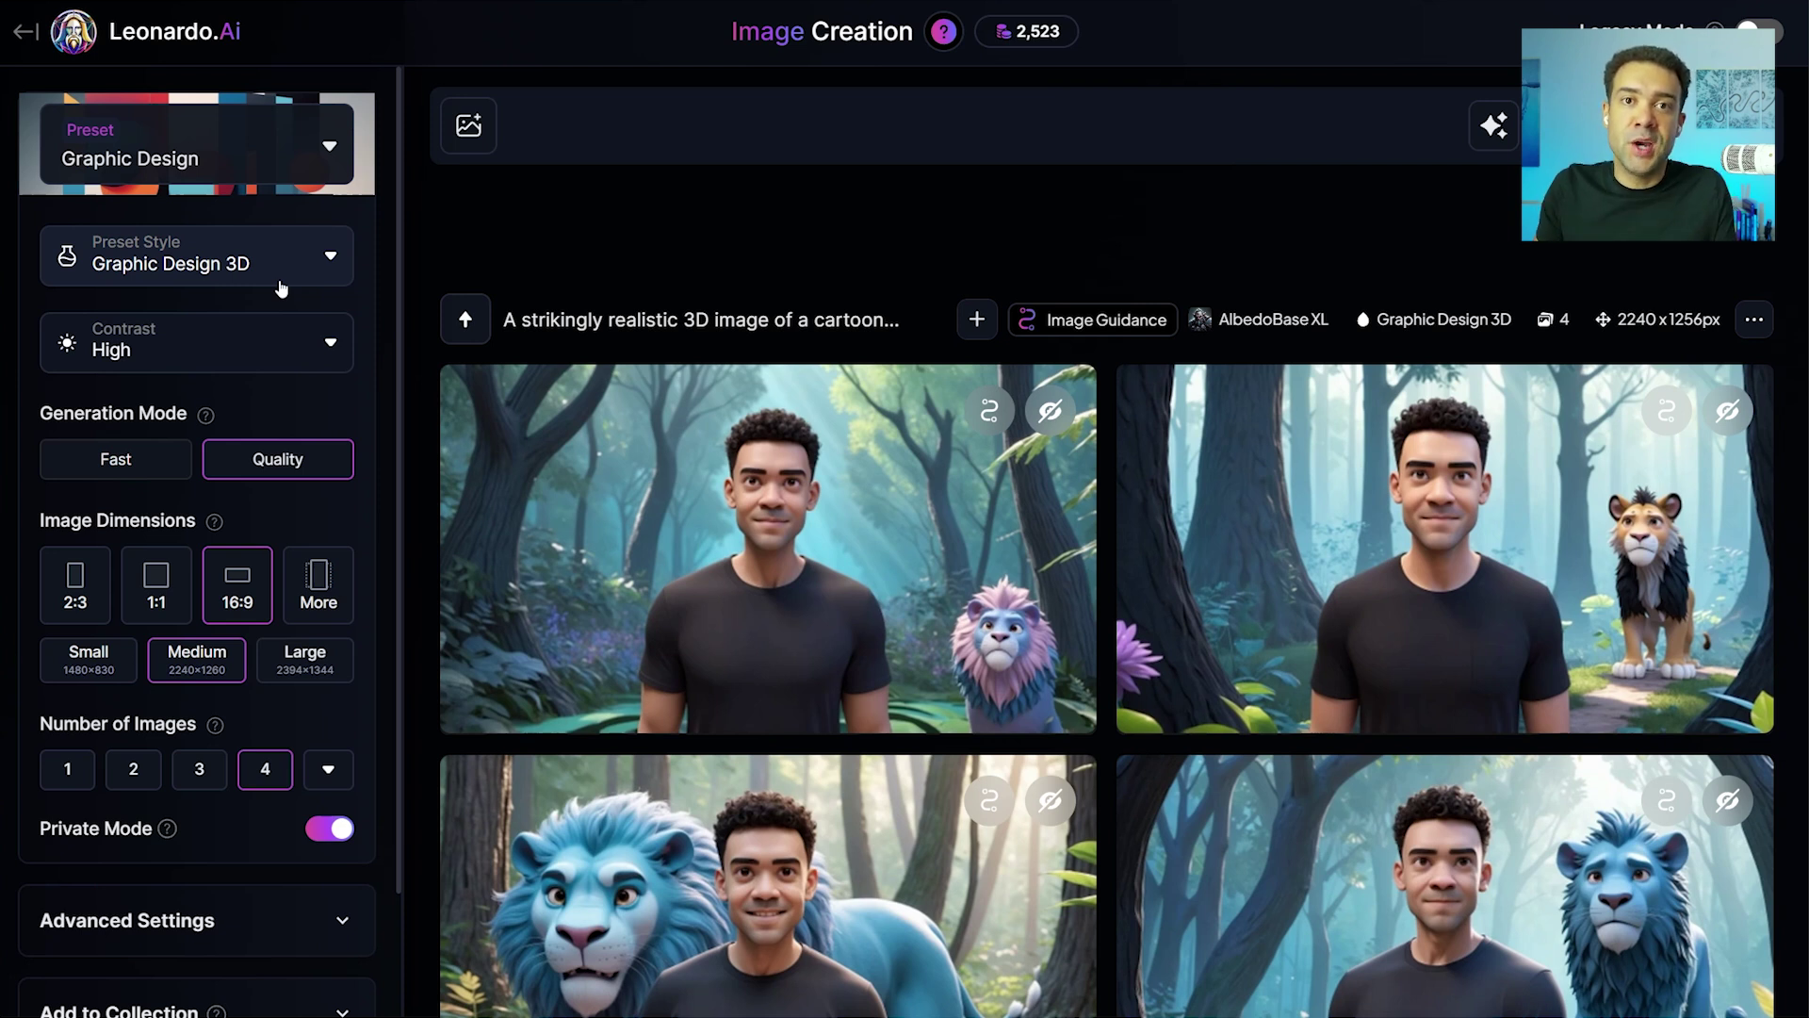
Step: Enter the placeholder prompt 'thing, location, style'
left_click(563, 128)
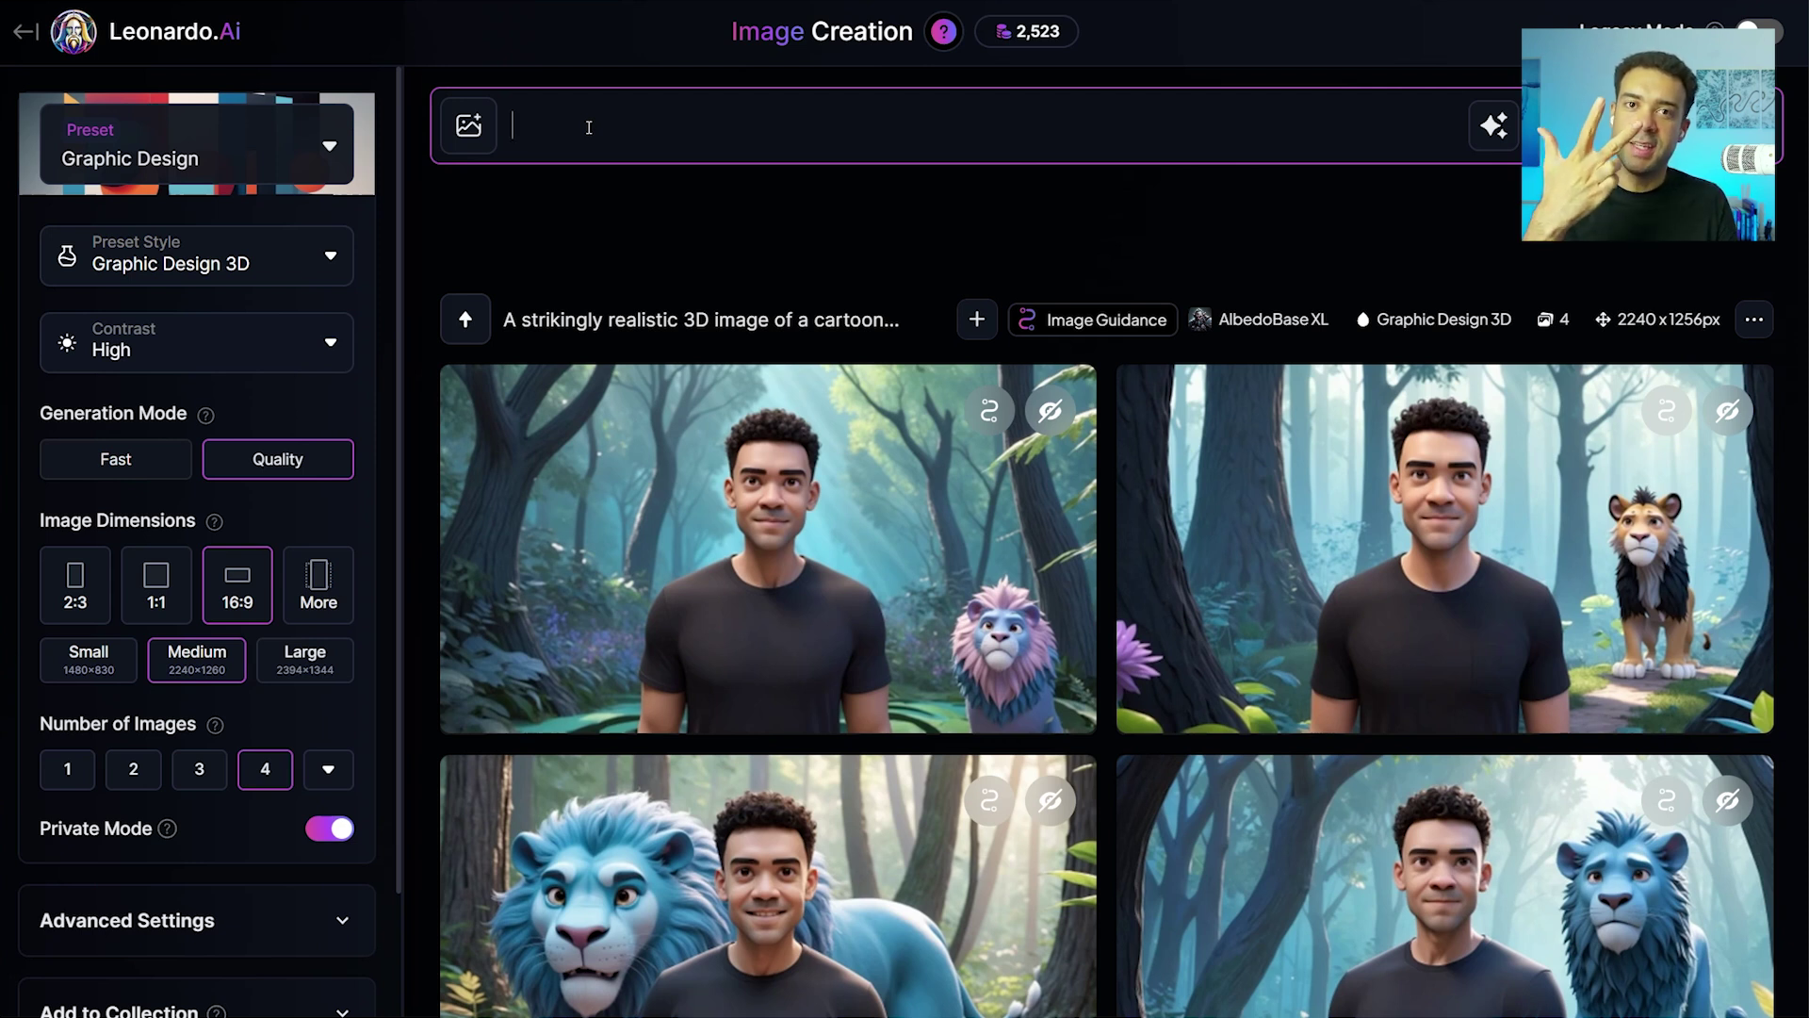
type("thing, ")
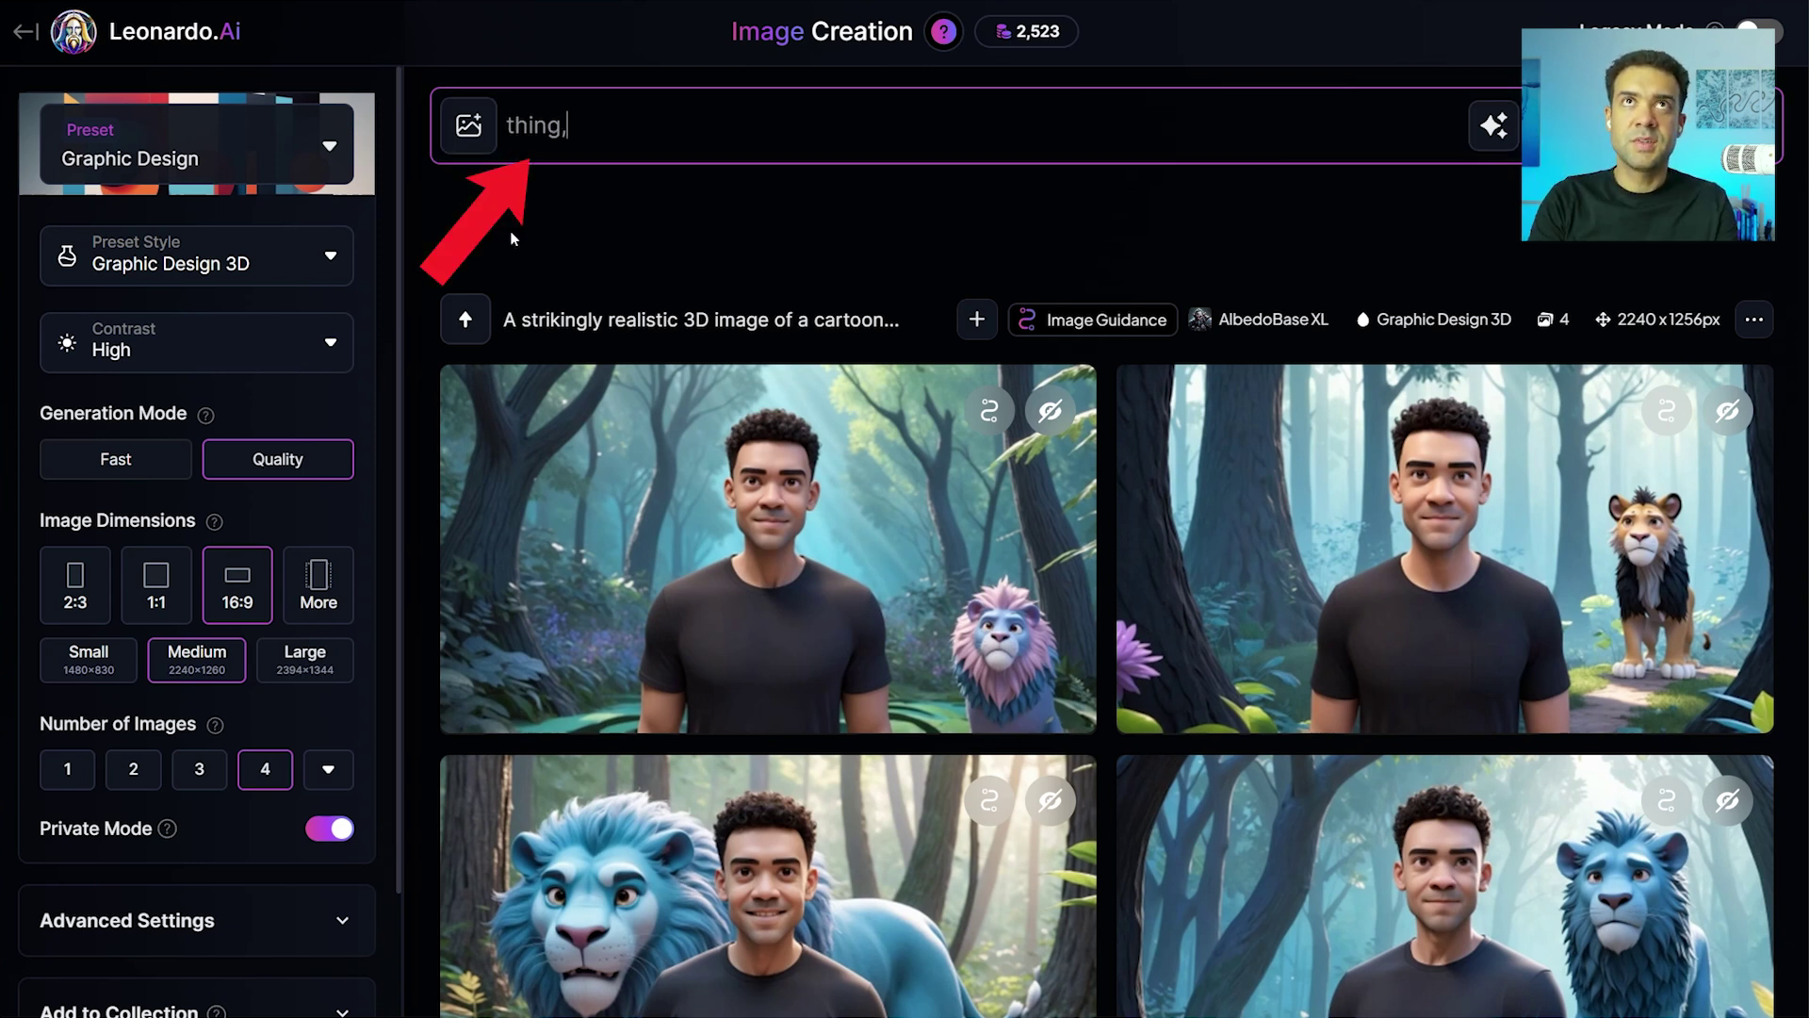
type("location")
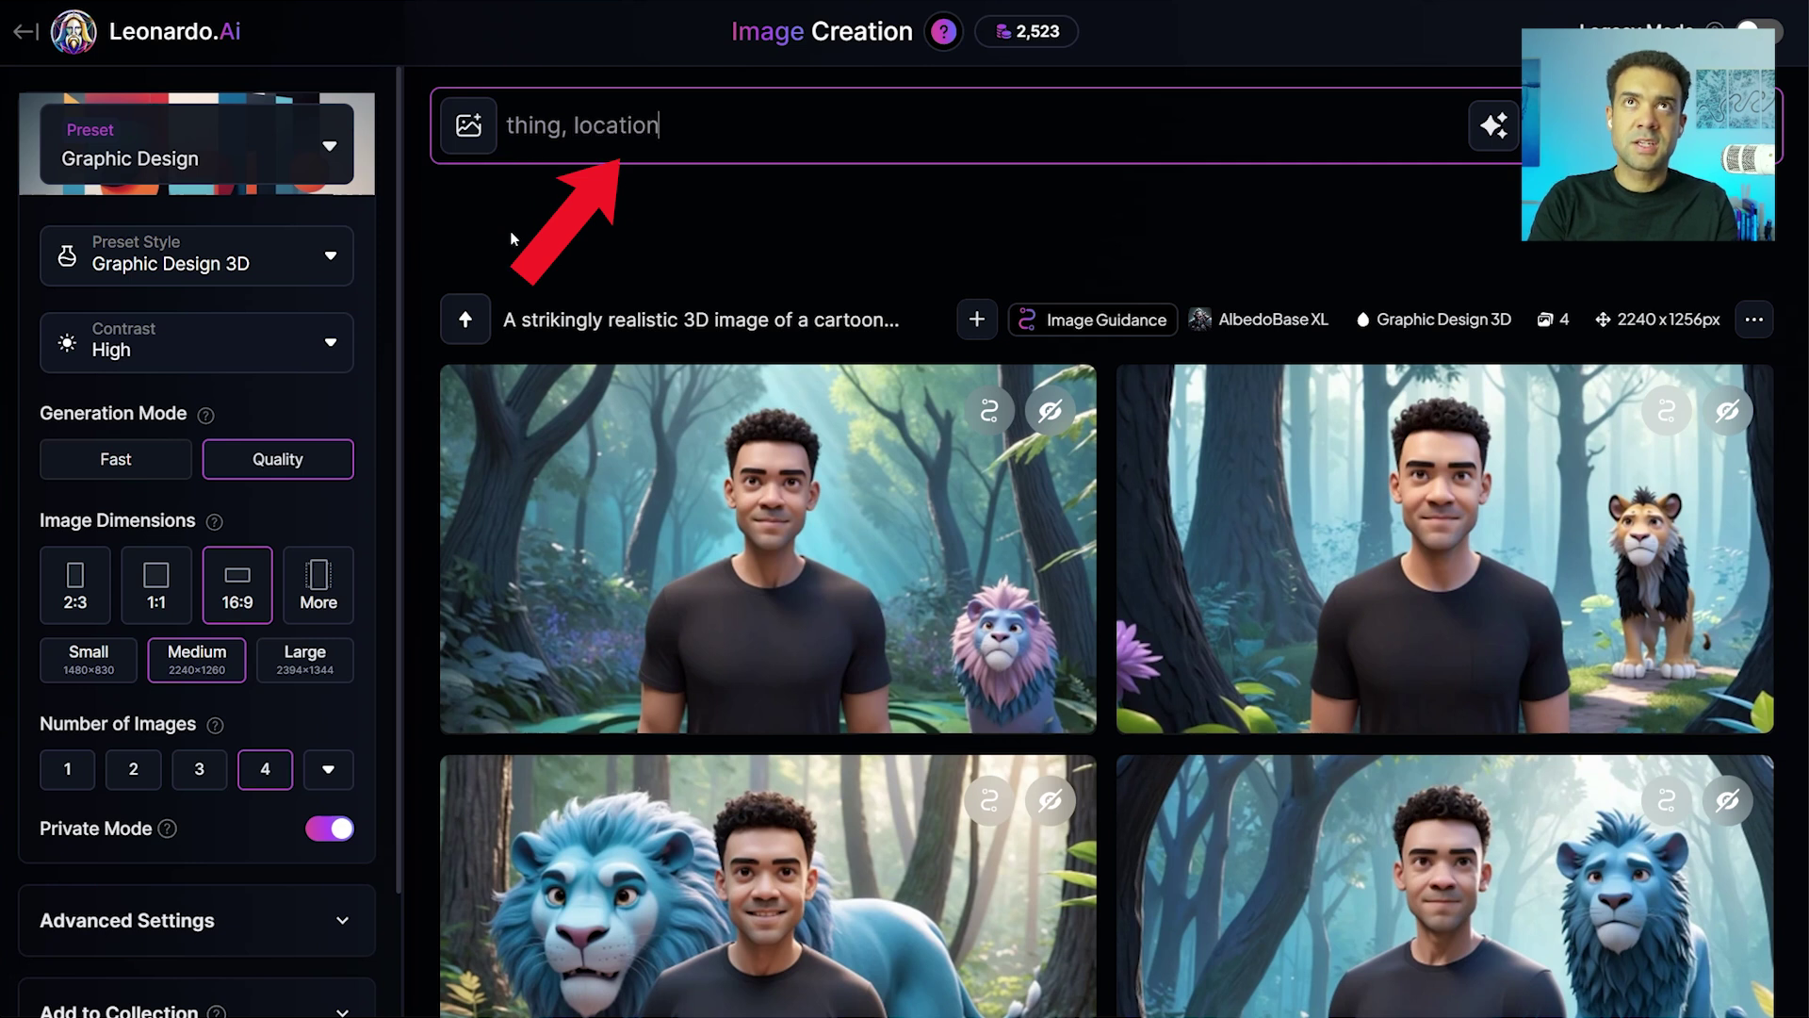
type(", style")
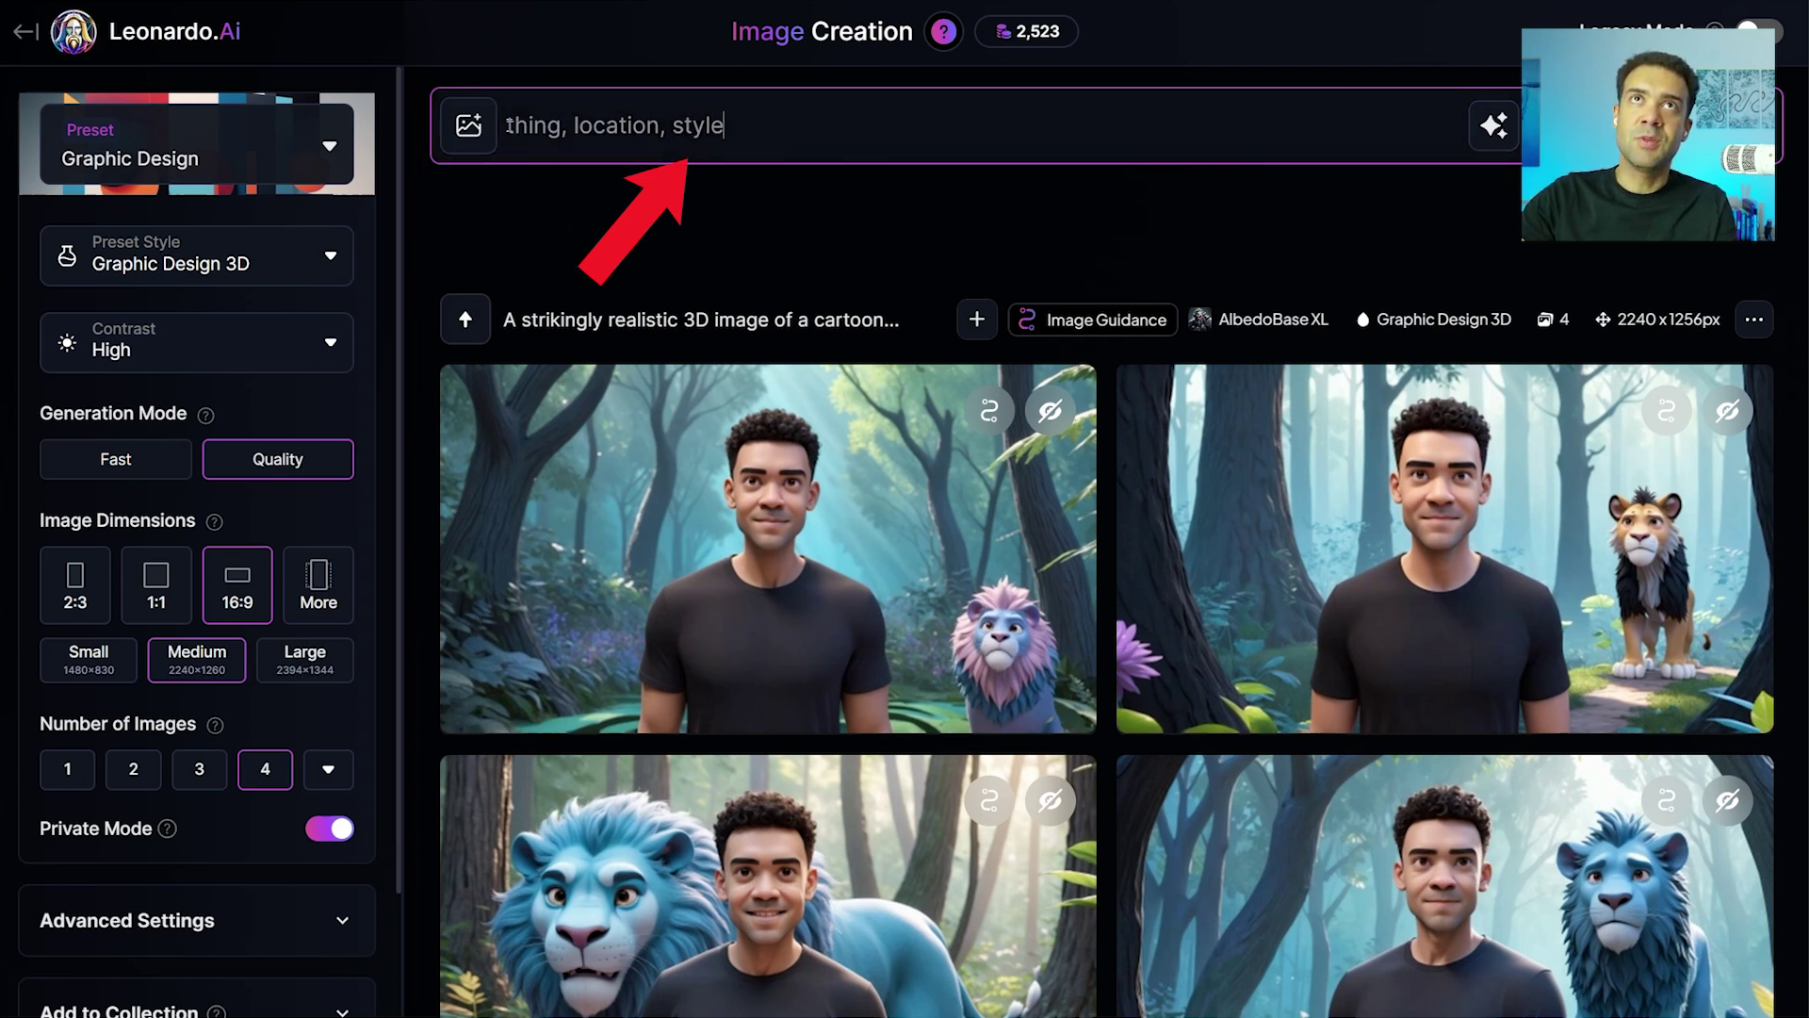
left_click_drag(505, 125, 745, 127)
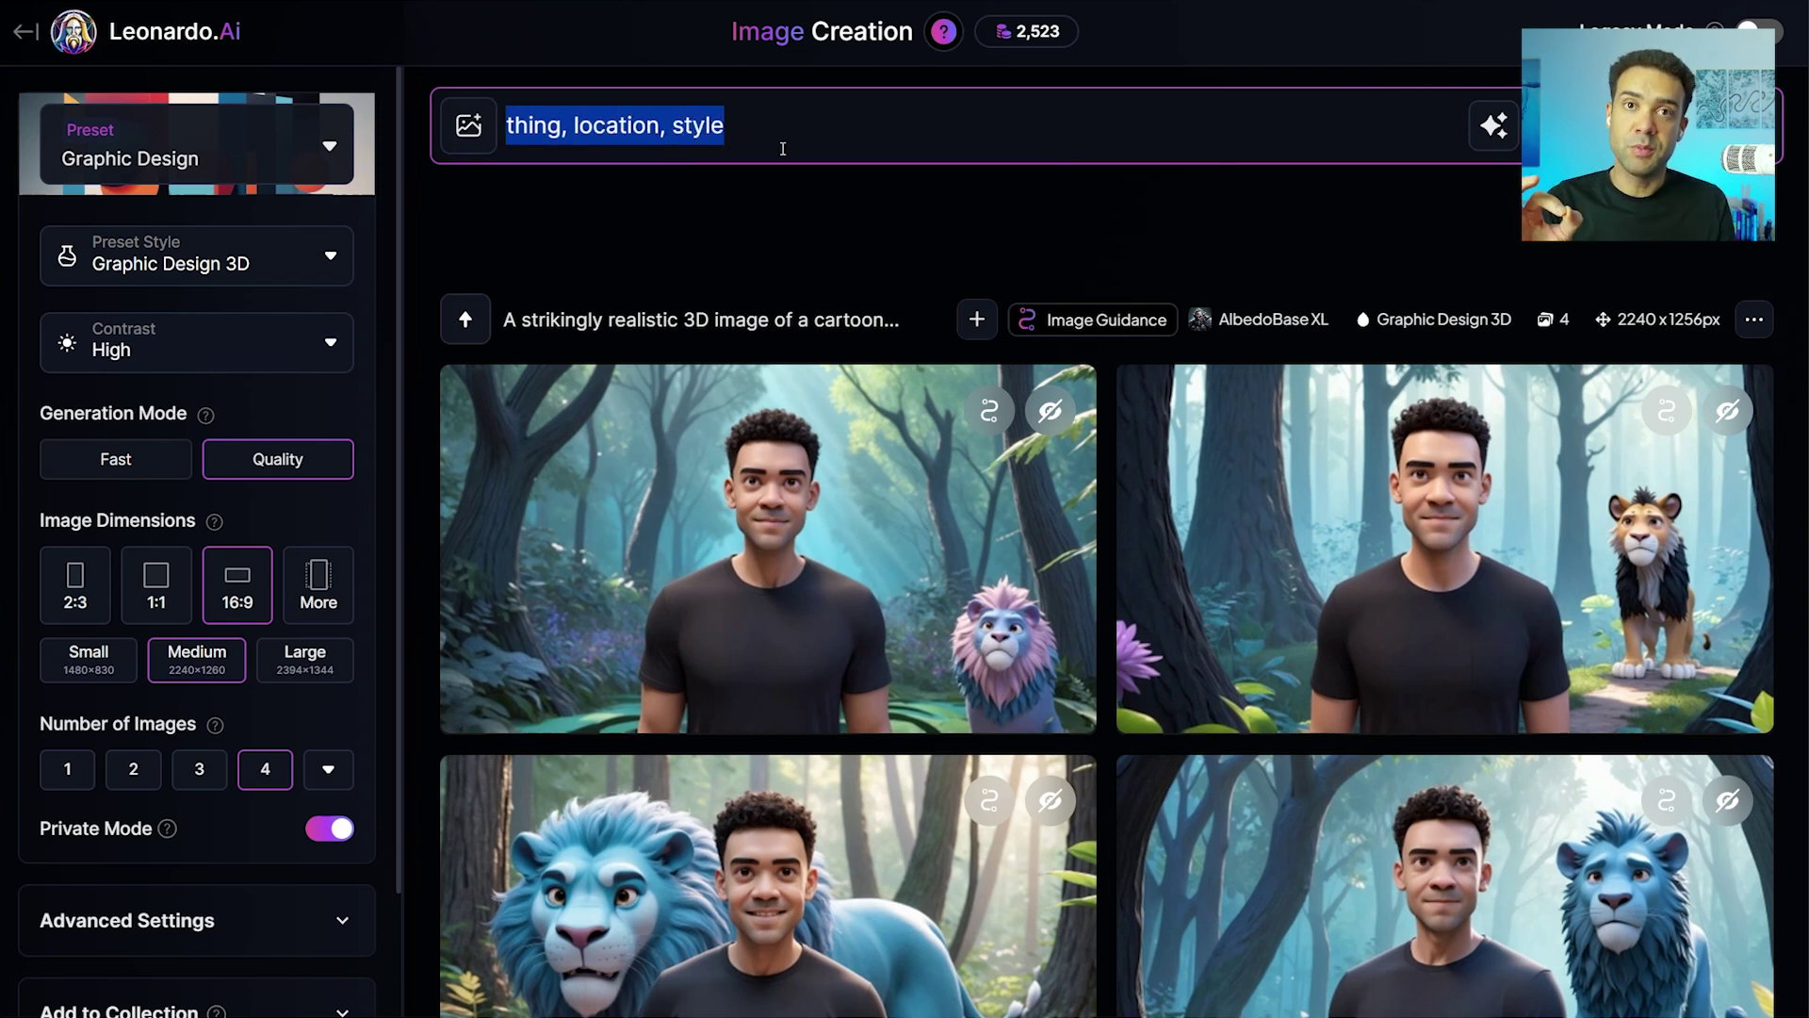
left_click(560, 126)
Step: Replace 'thing' with 'a man in a black t-shirt' and 'location' with 'in an overgrown jungle'
double_click(560, 127)
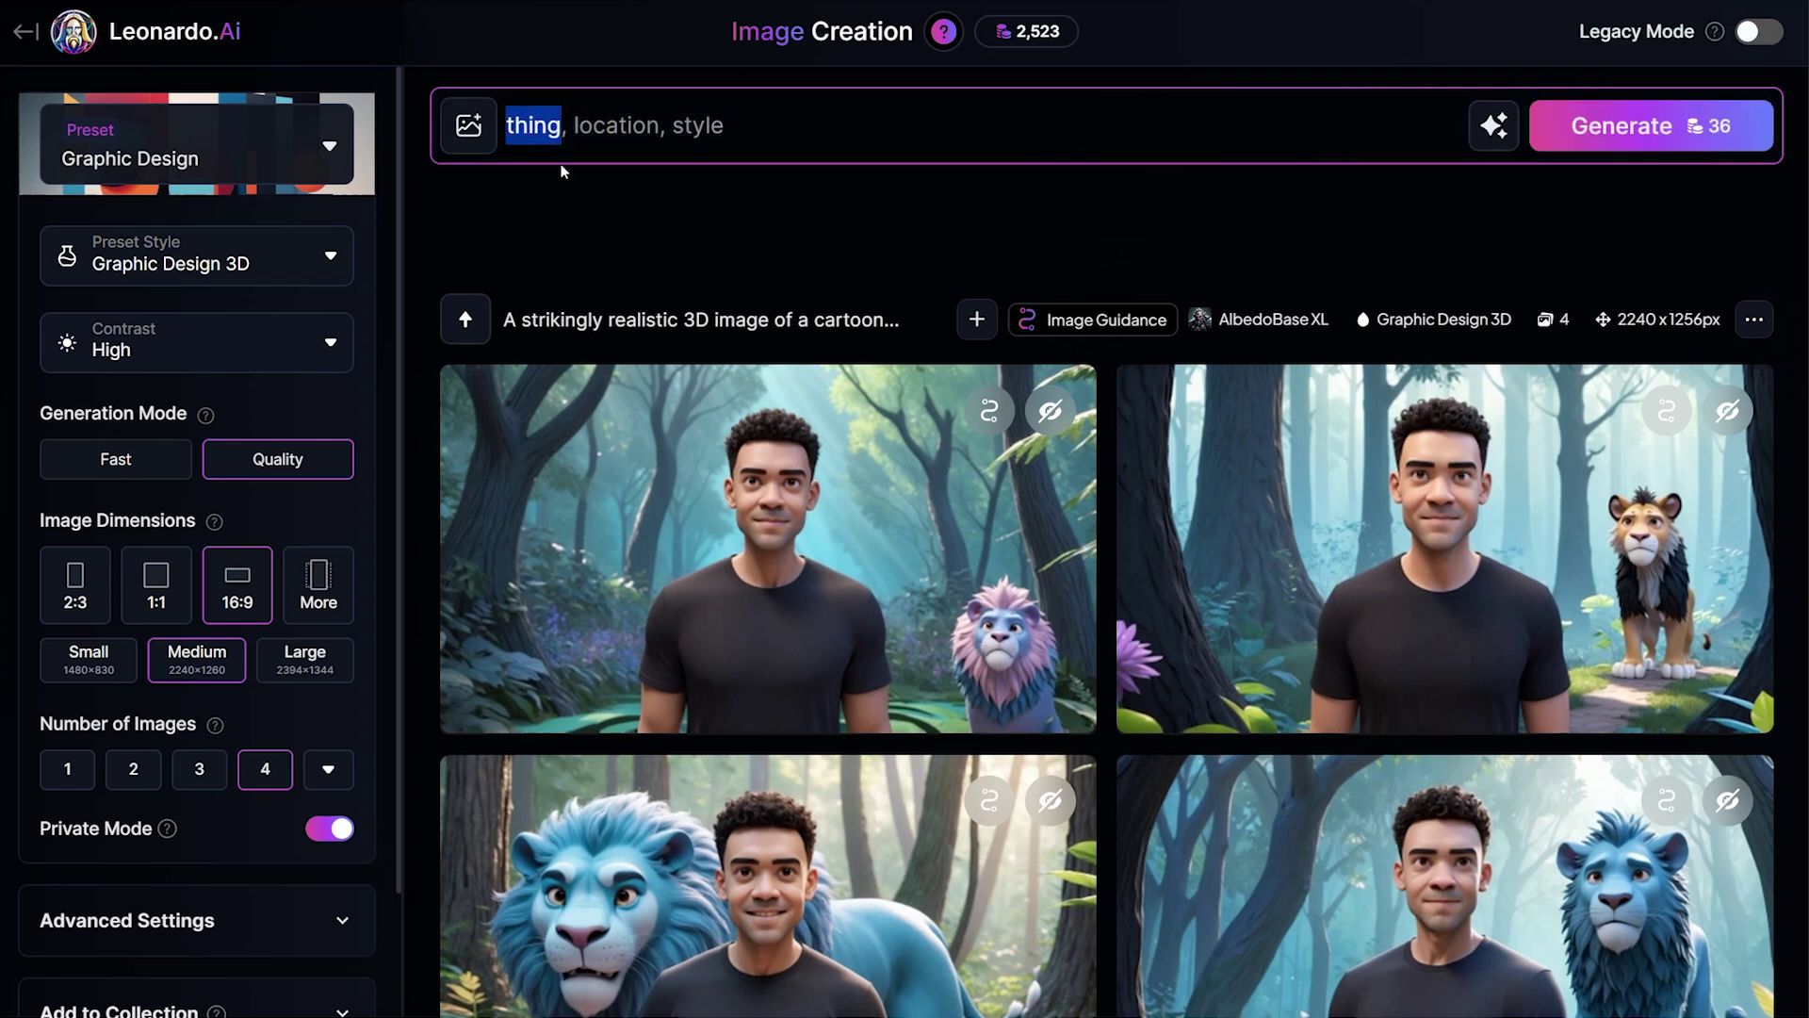
type("a man in a blac")
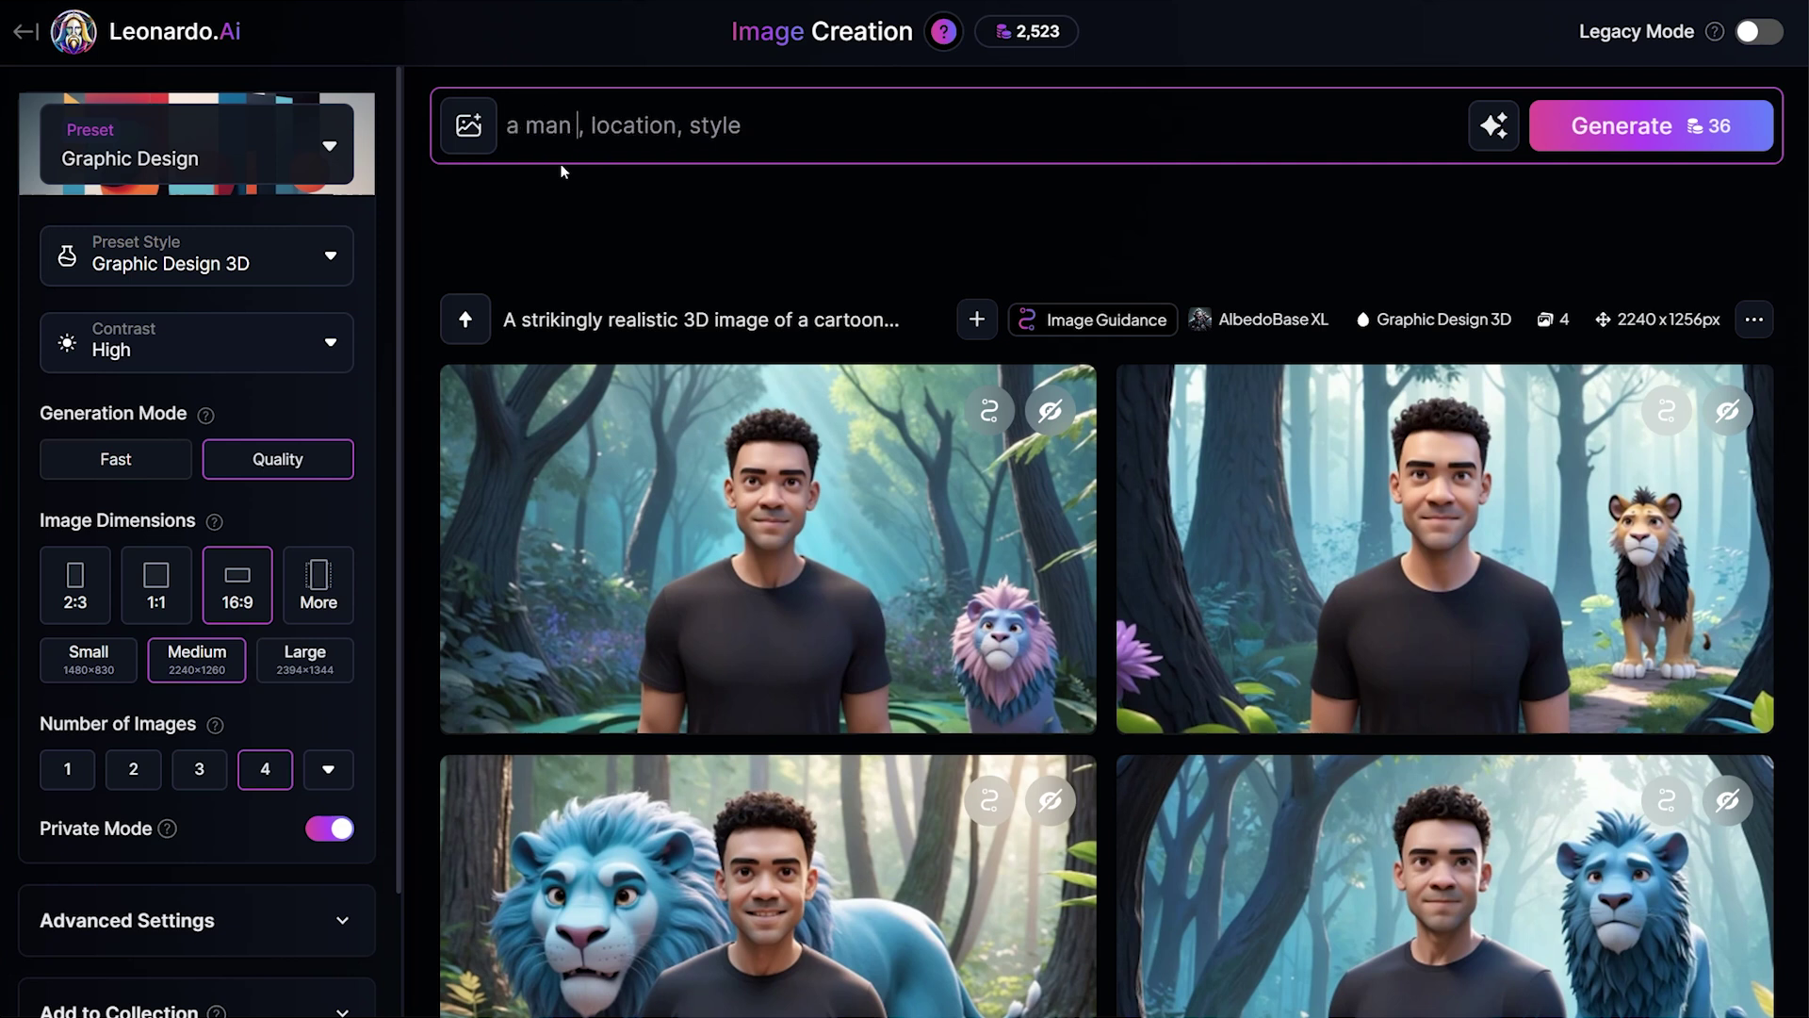
type("k t")
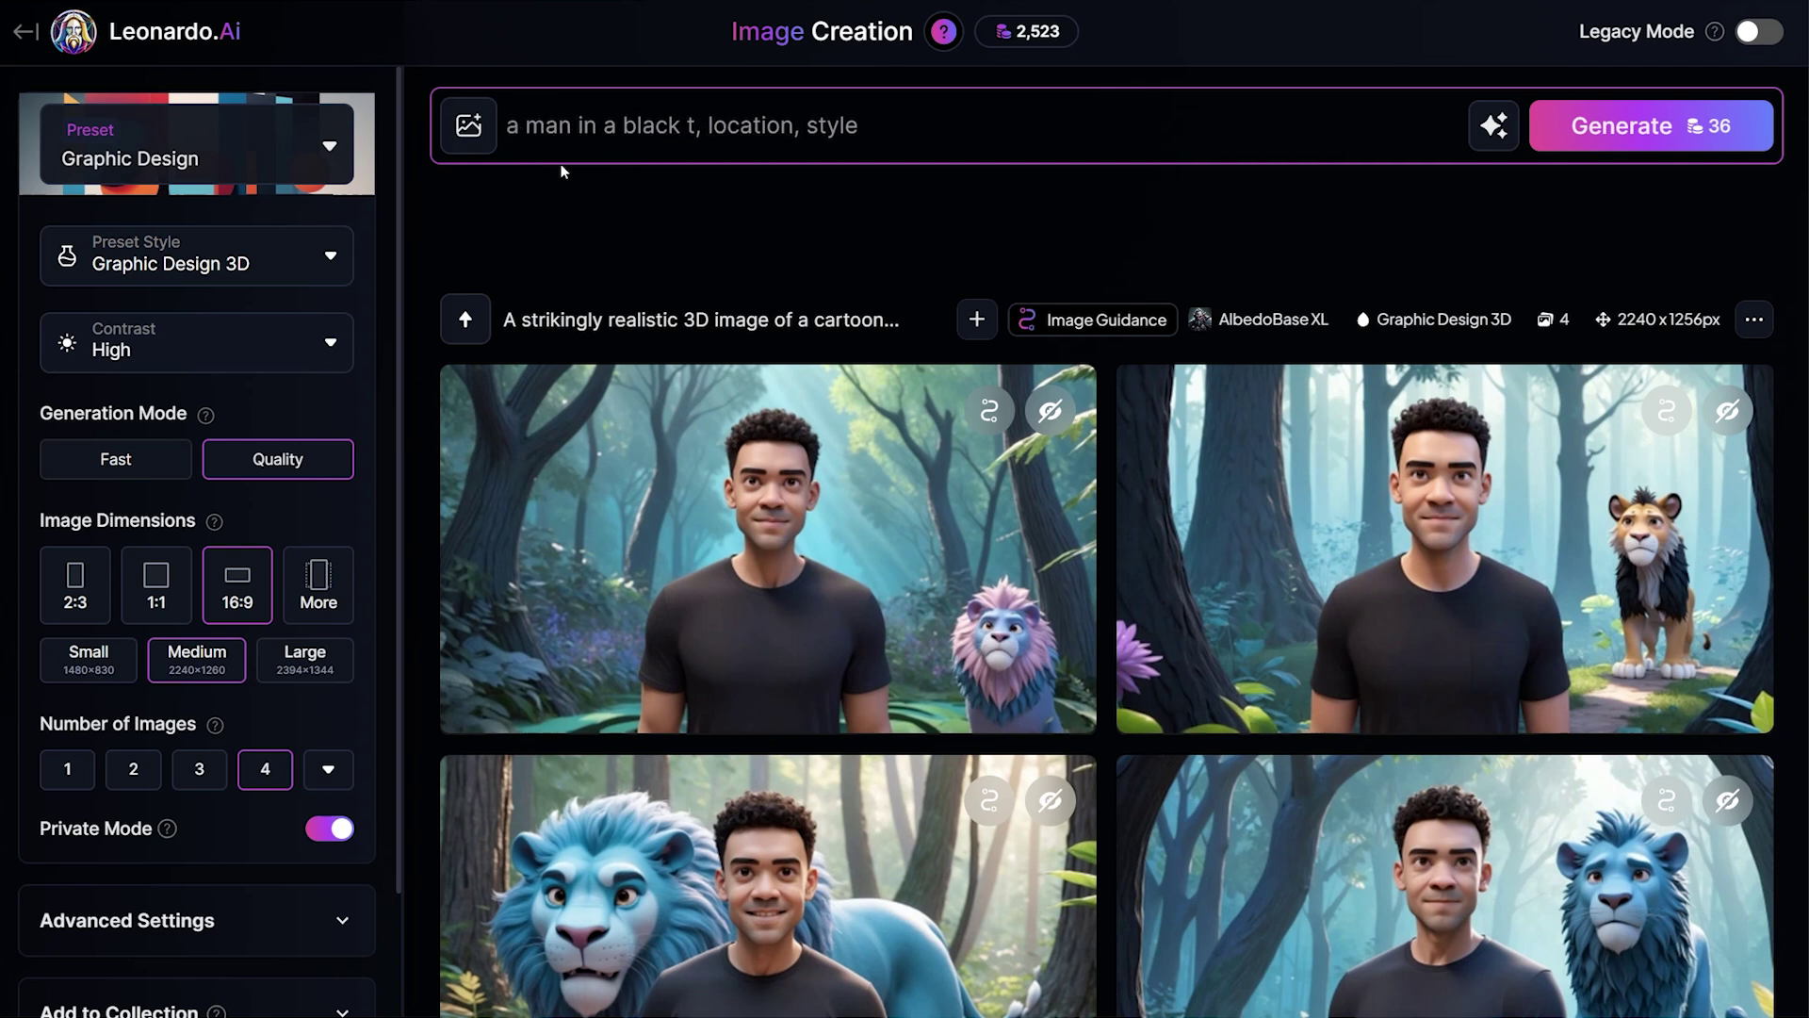
type("-shirt")
double_click(801, 127)
key("BackSpace")
type("in ")
type("an overgr")
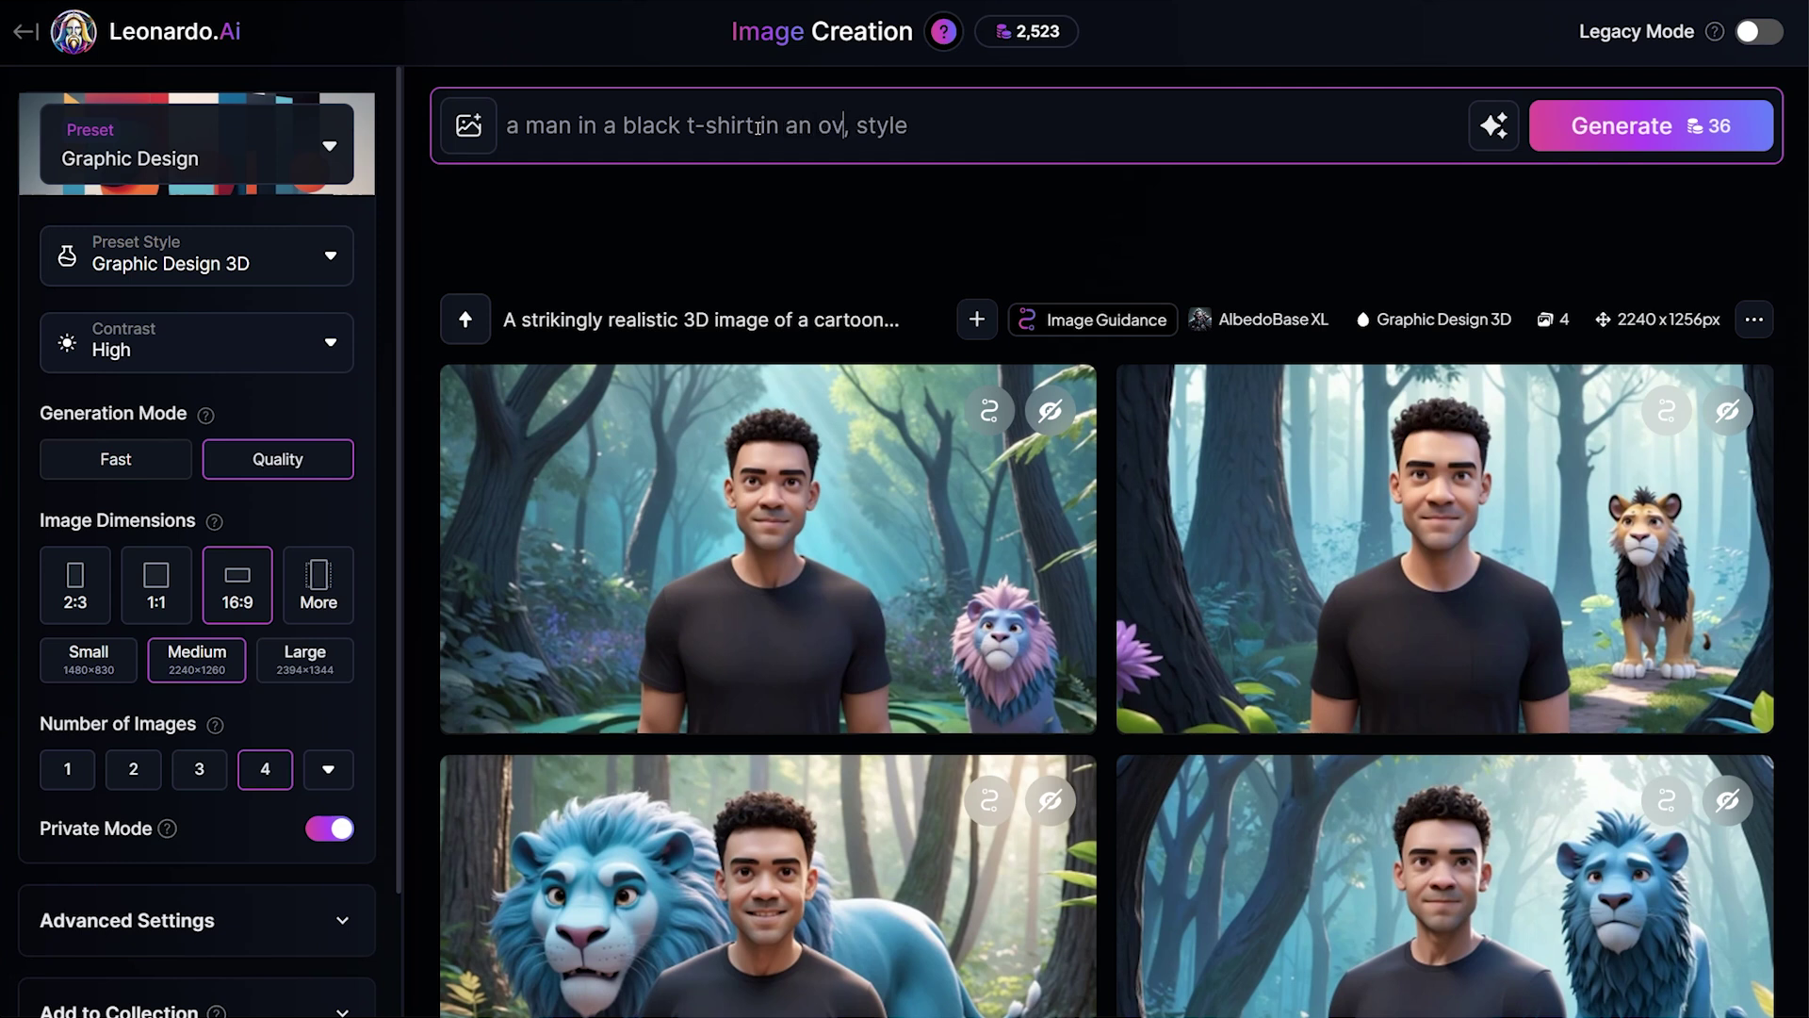
type("own jungle")
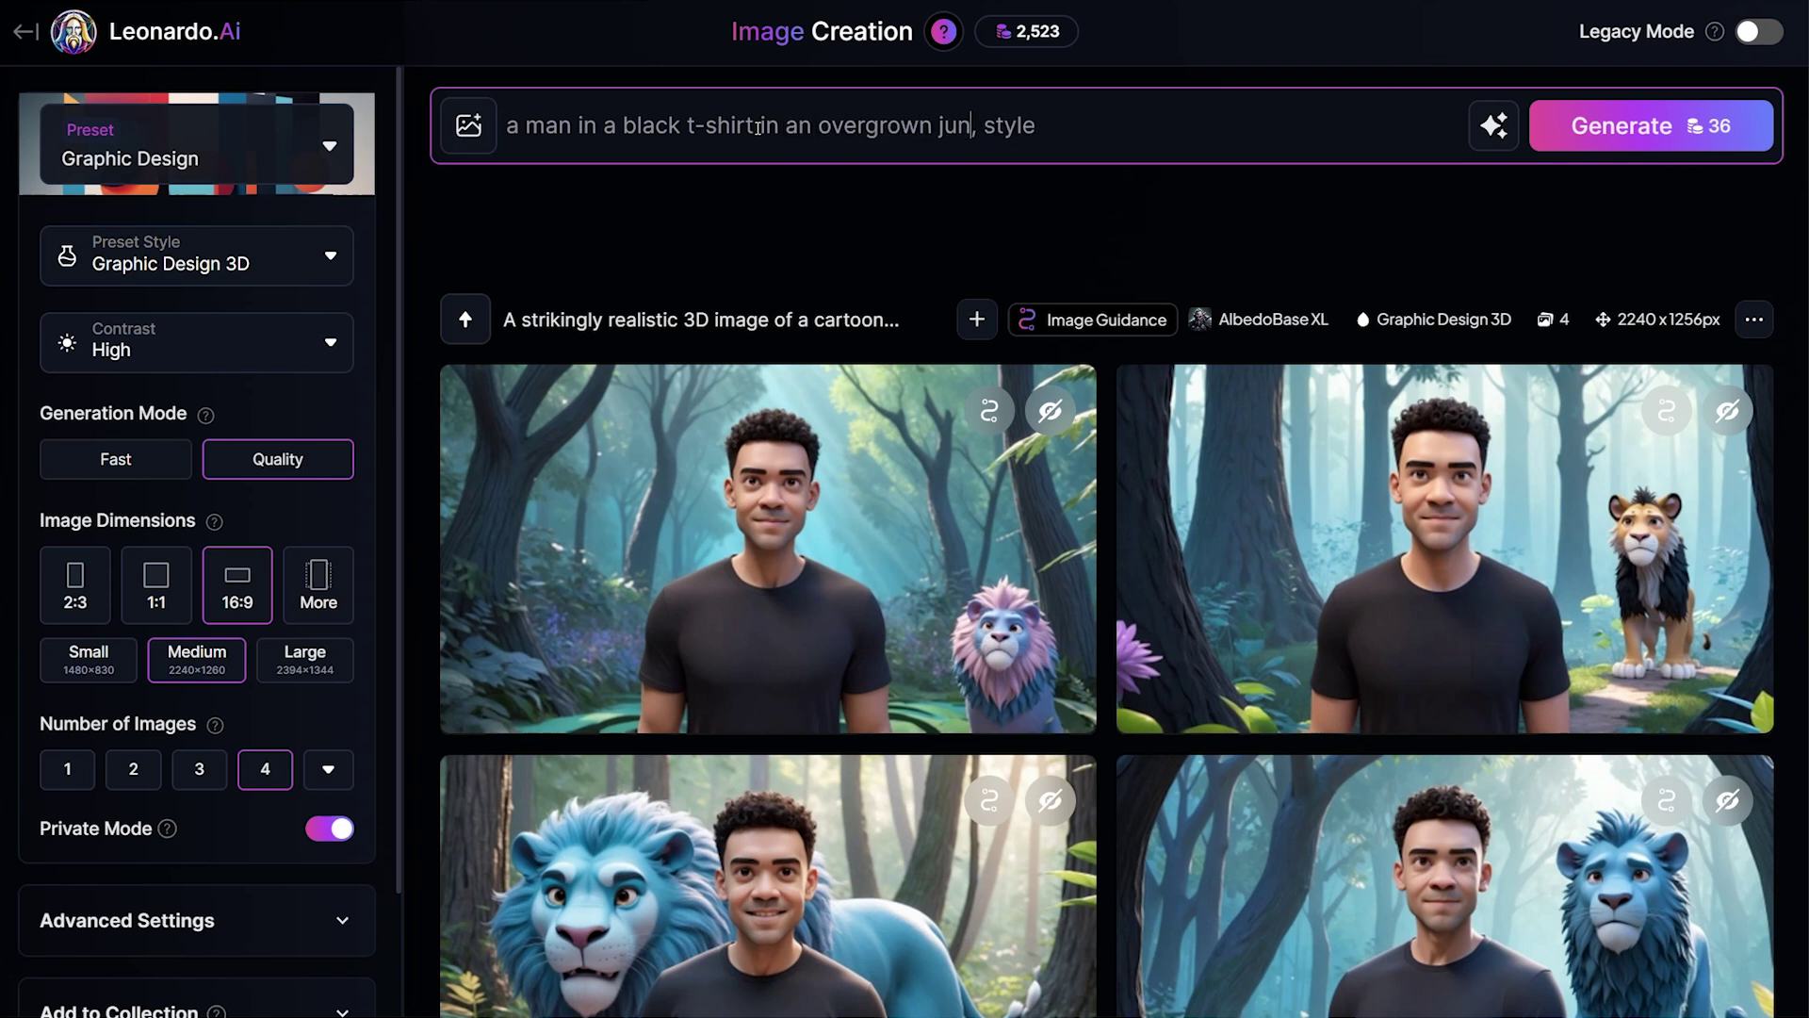
Step: Replace 'style' with 'in the style of a Disney Pixar animated movie'
double_click(1017, 127)
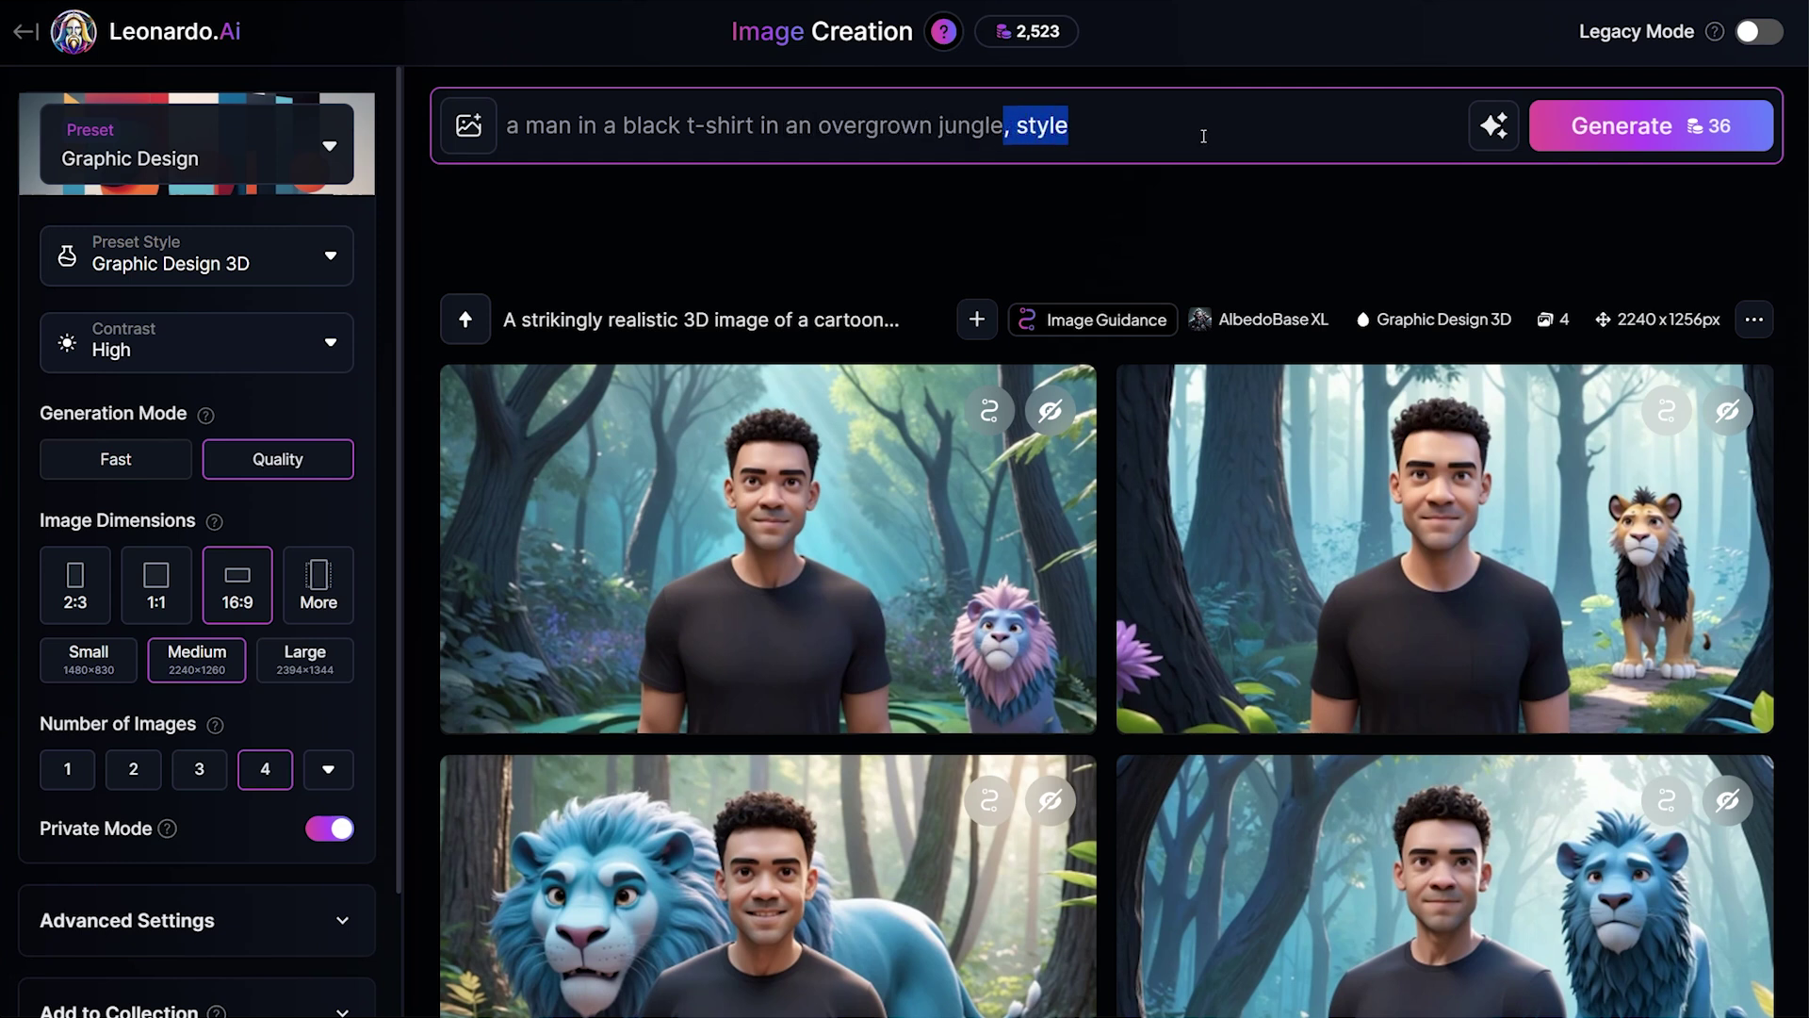
key("BackSpace")
key("BackSpace")
key("BackSpace")
type("in the s")
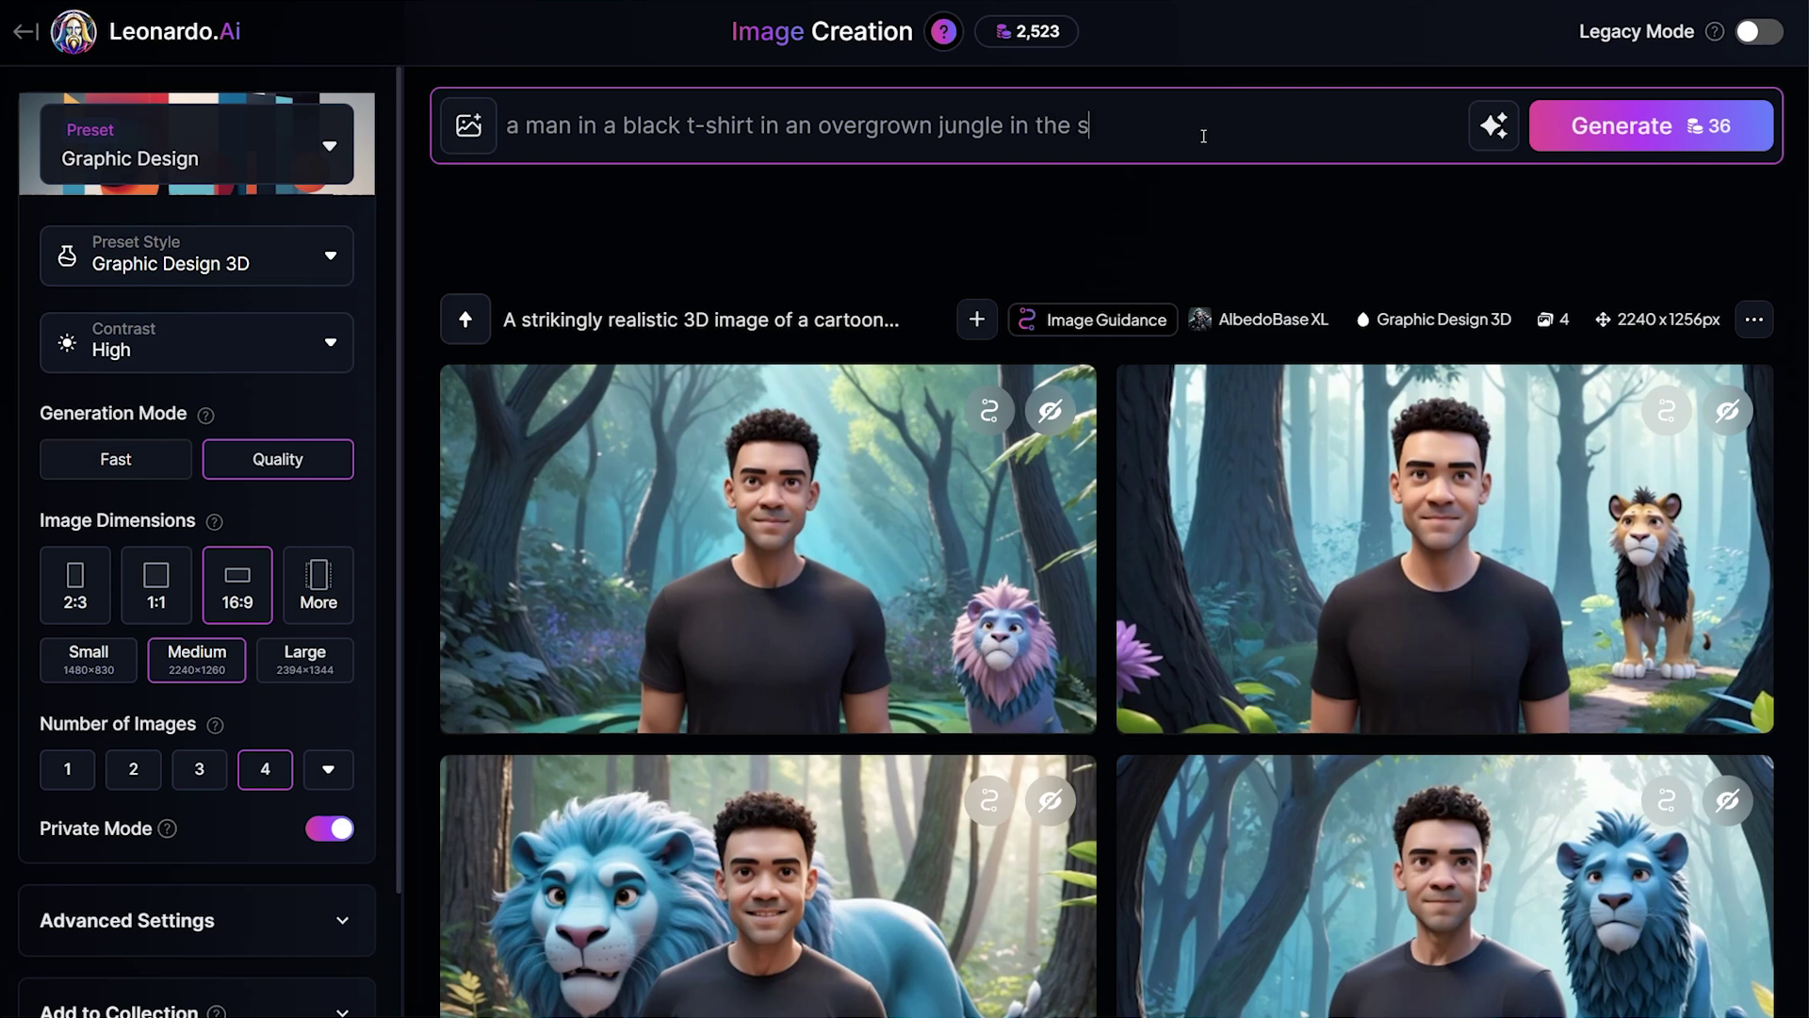
type("tyle of")
type("a Disney Pixar animated movie")
left_click_drag(1164, 126, 1506, 119)
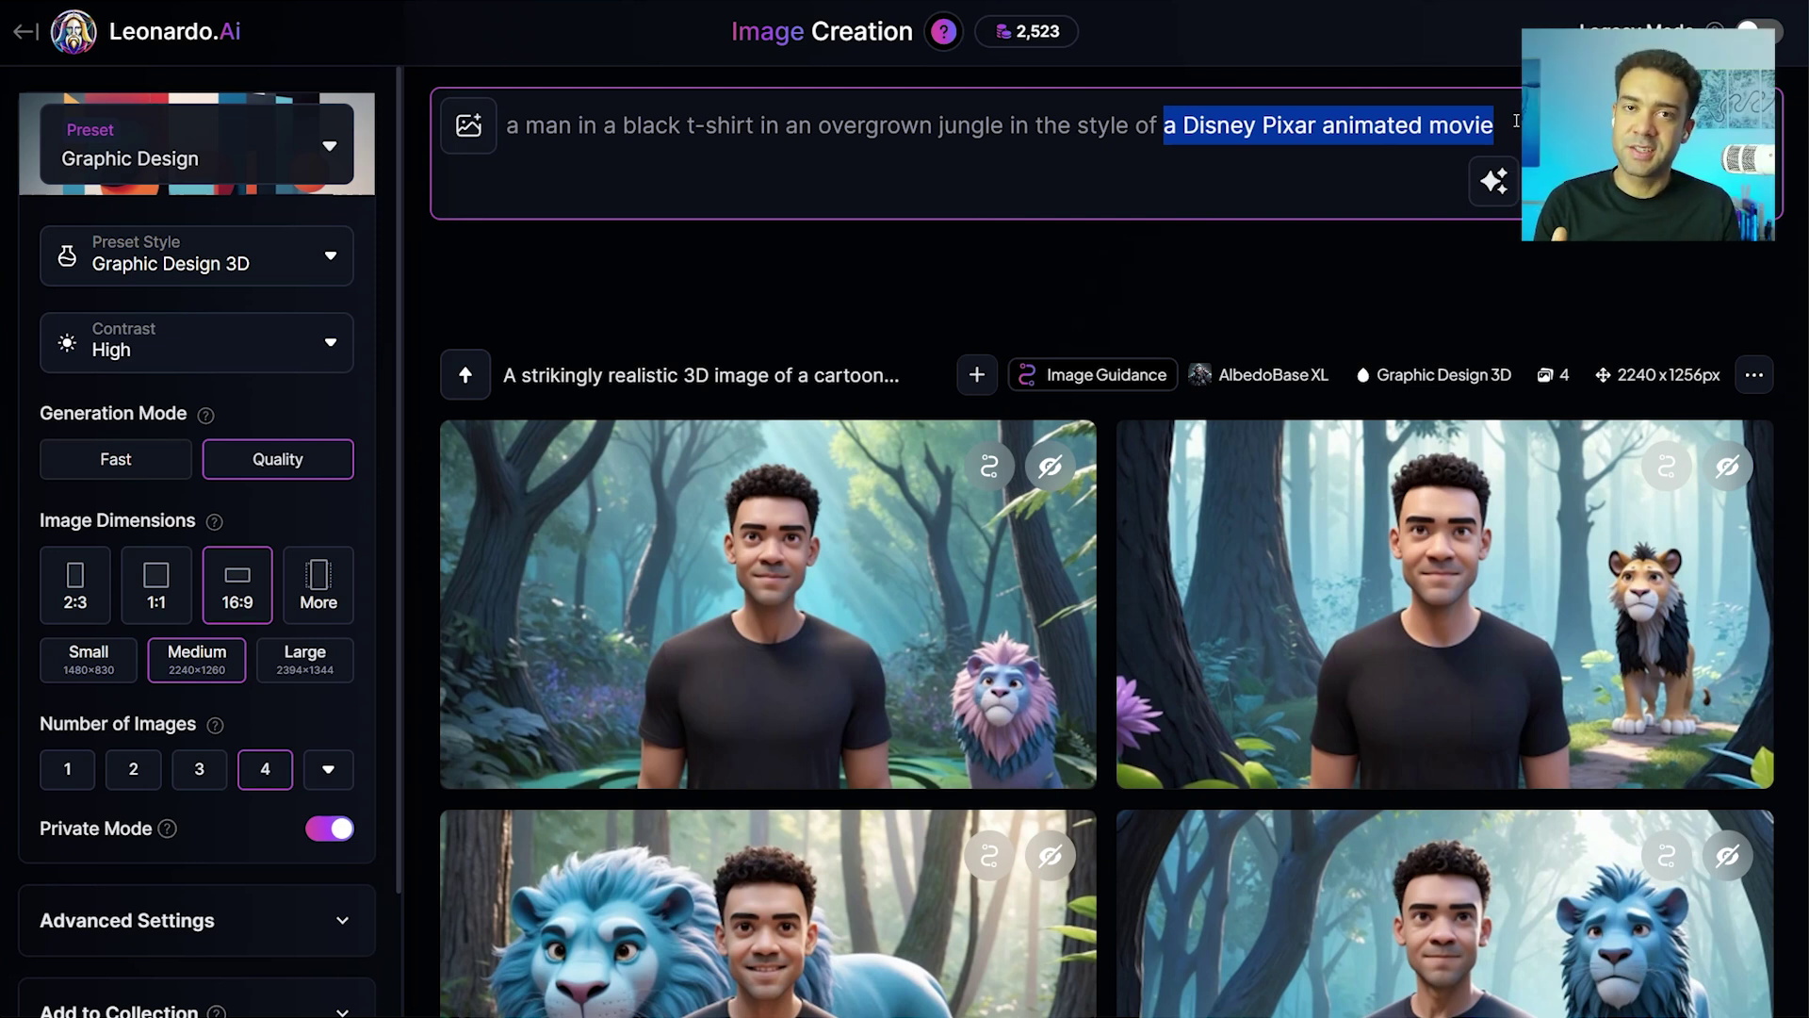
left_click(1515, 120)
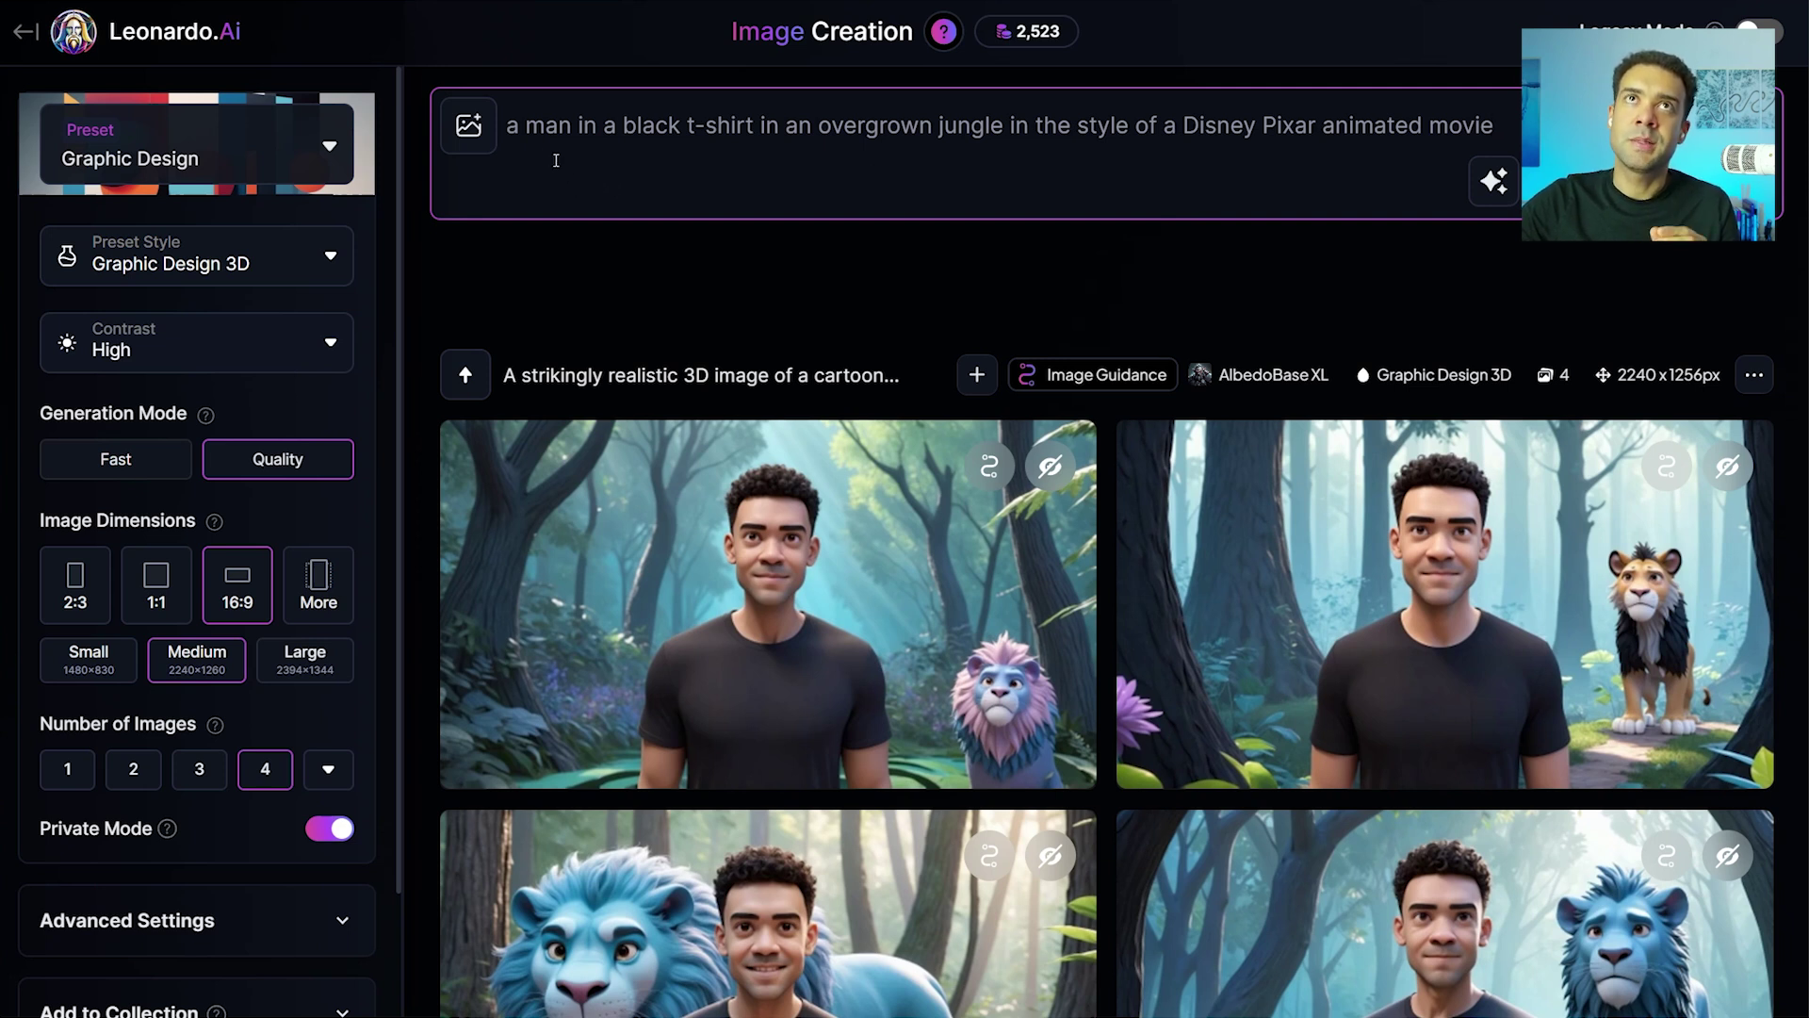
Step: Begin the prompt with 'A 3D image animated cartoon character of a smiling man'
double_click(513, 127)
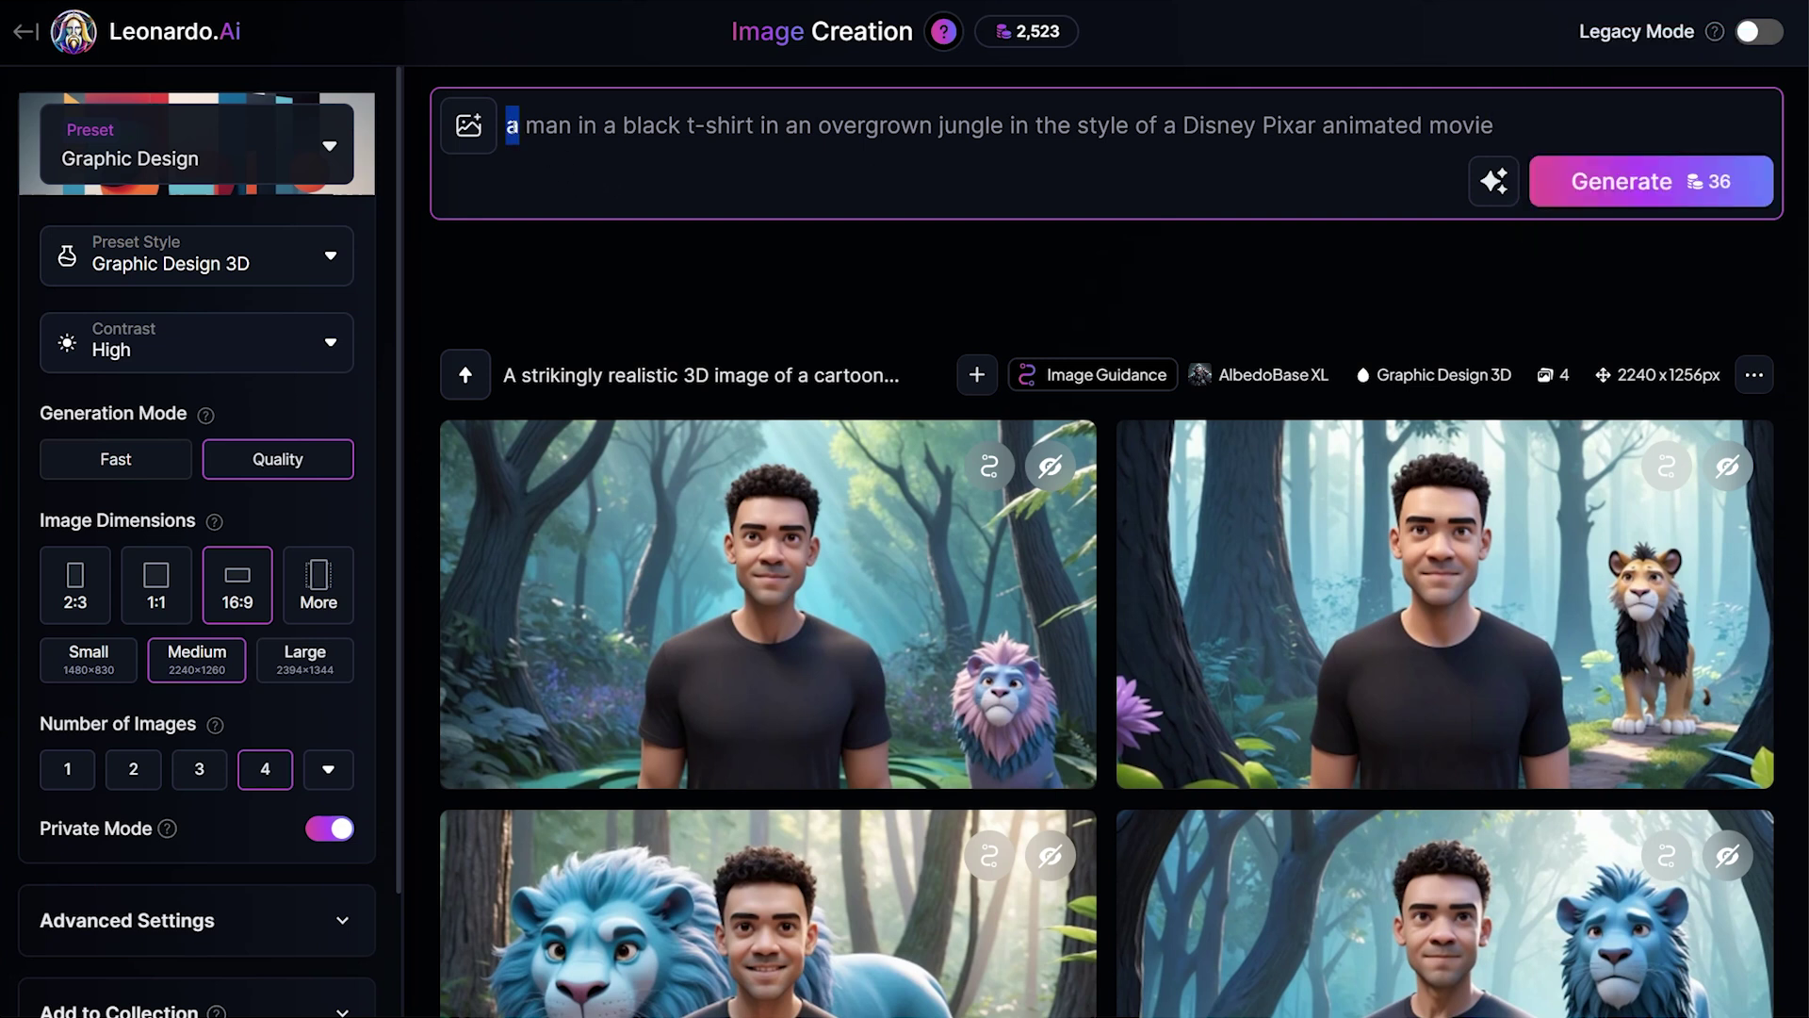
left_click_drag(528, 125, 1038, 128)
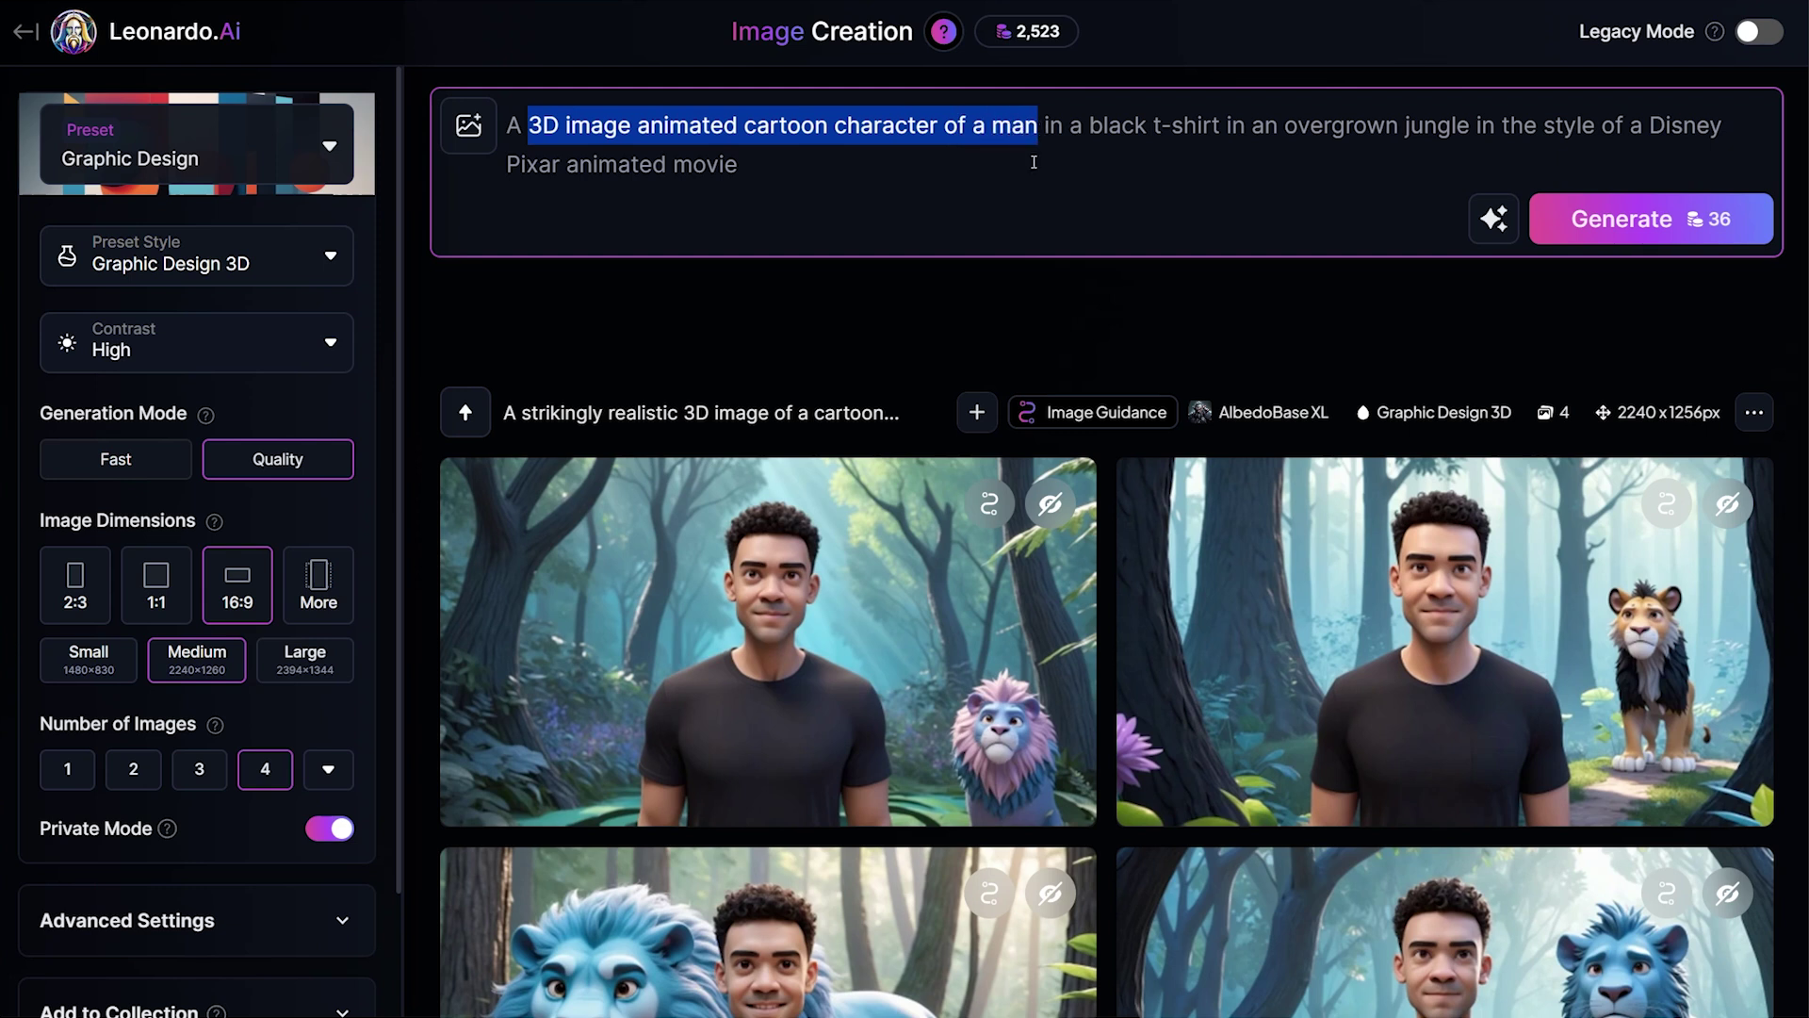
left_click(1036, 162)
left_click(993, 126)
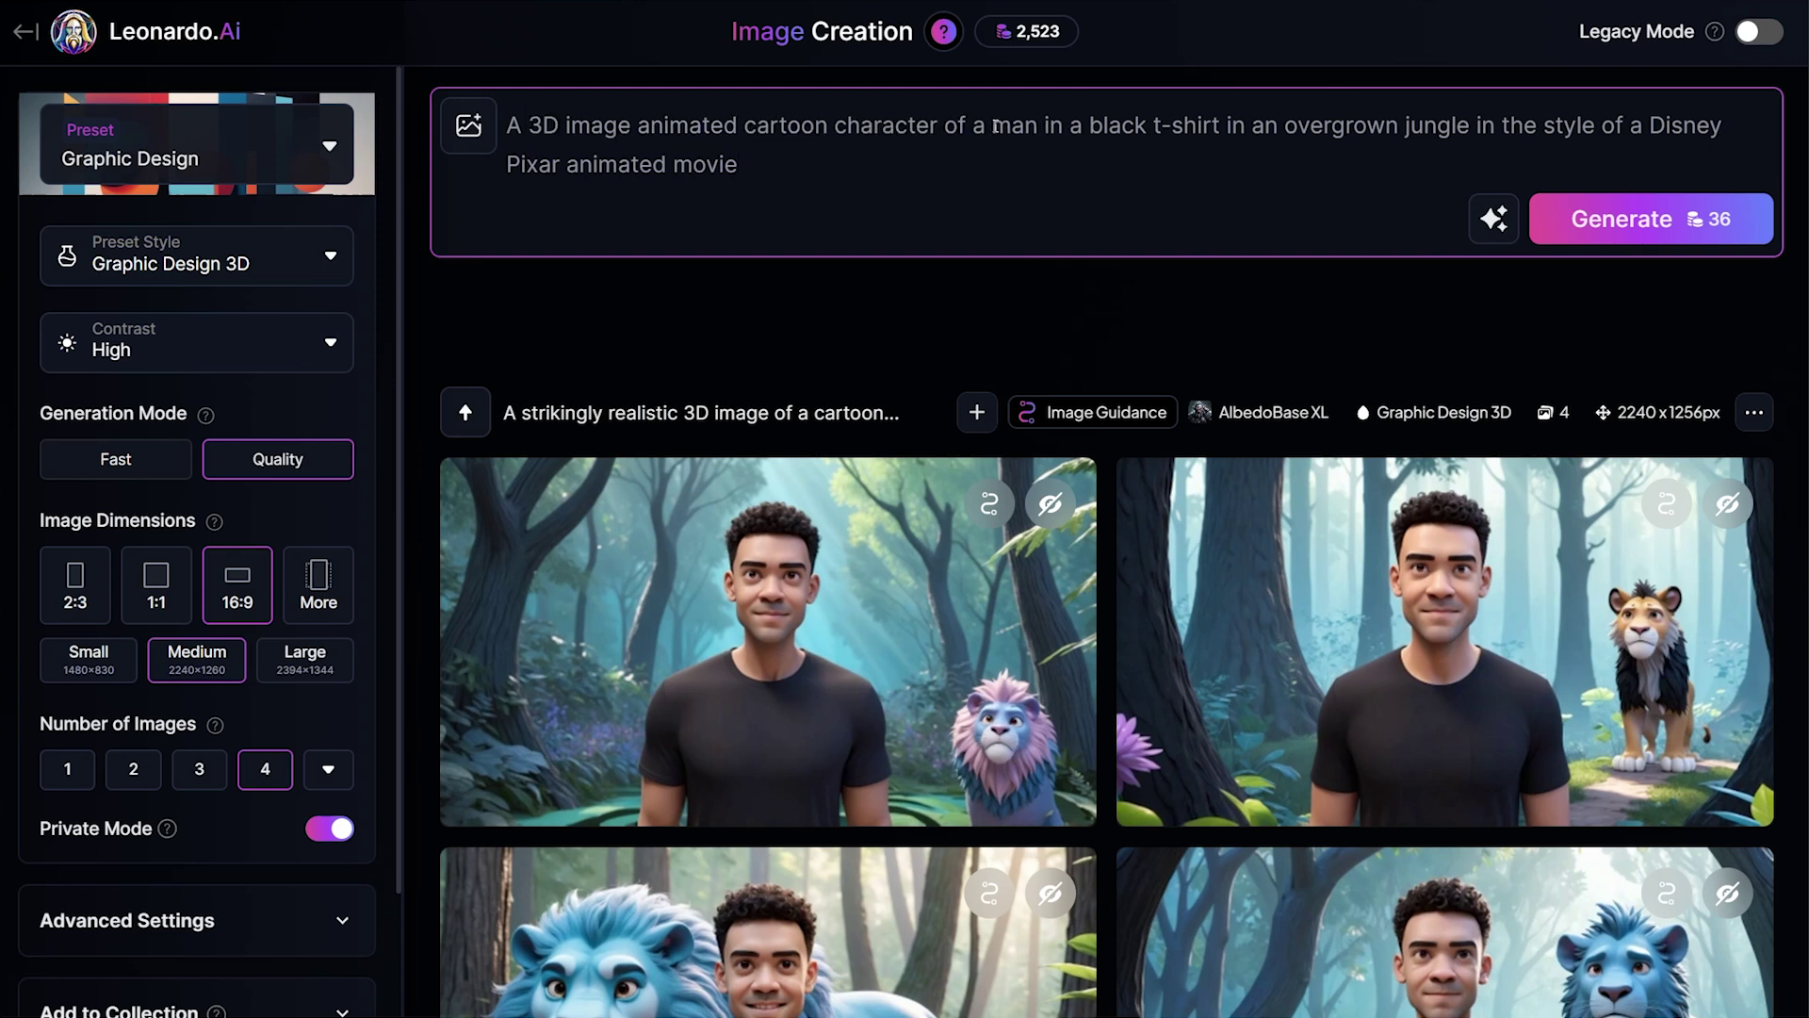
type("smiling")
left_click_drag(993, 125, 1072, 127)
left_click(880, 181)
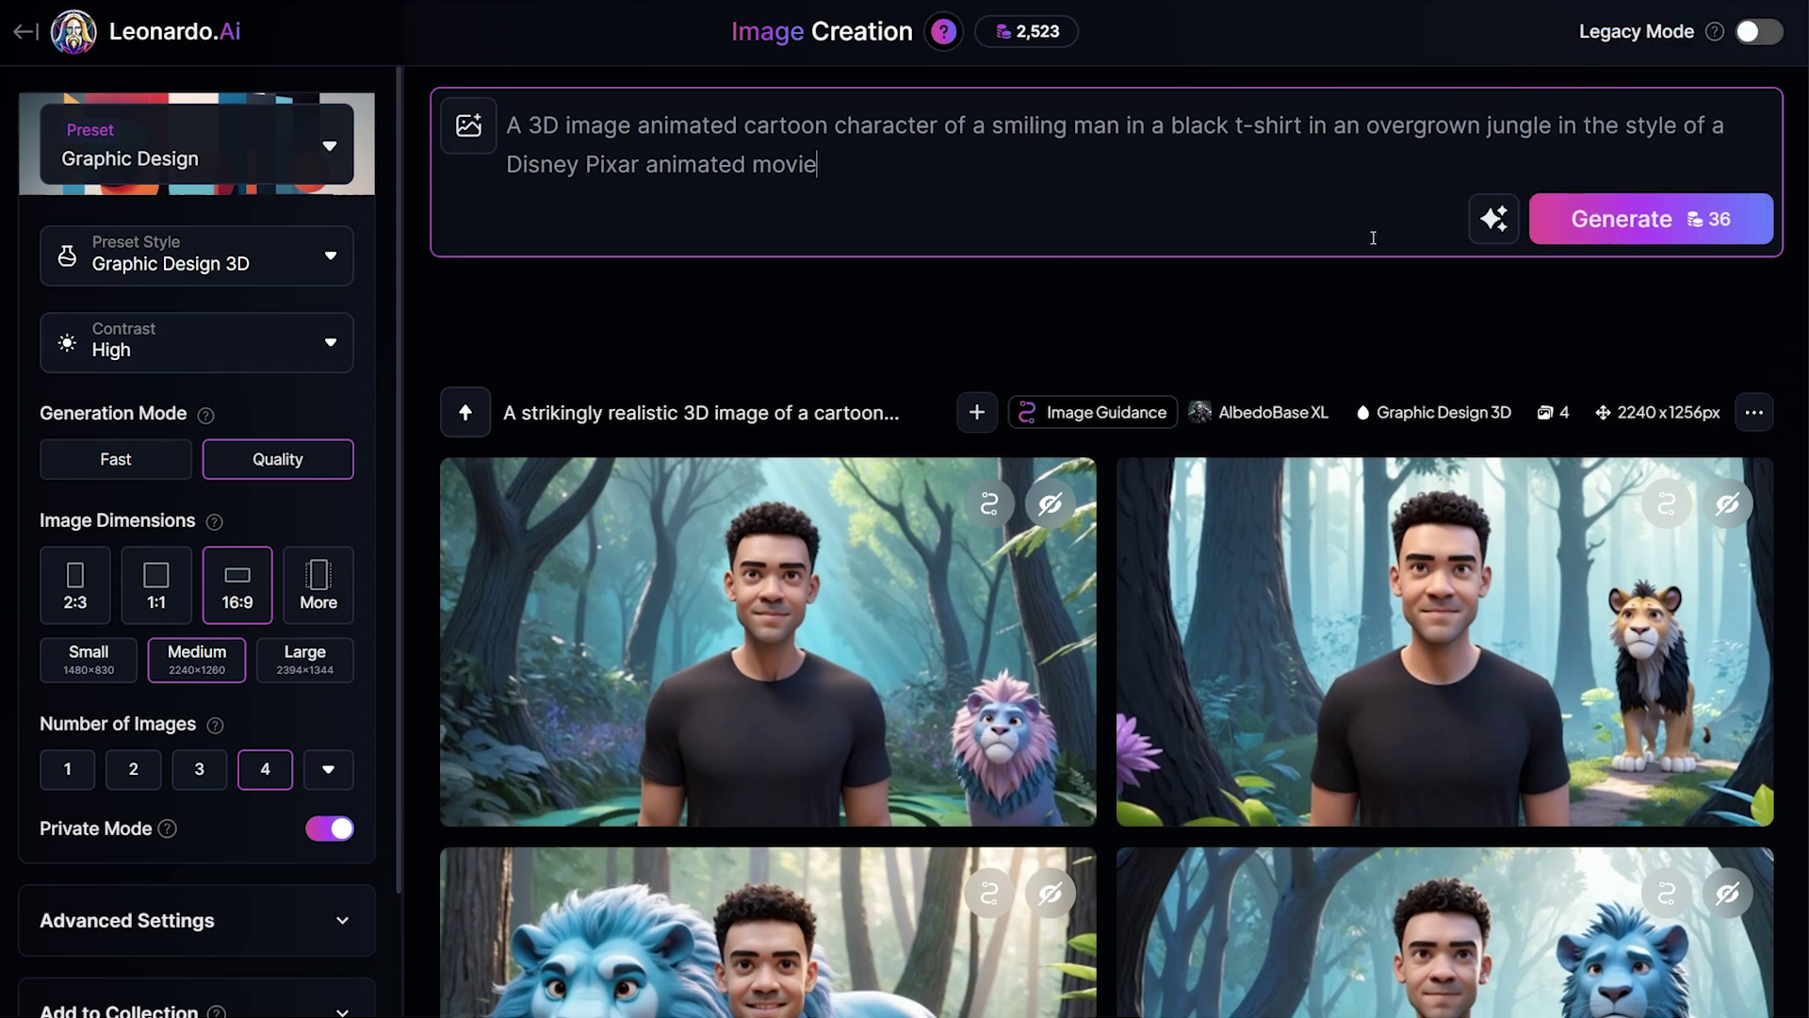
Step: Apply Improve Prompt to expand it into a detailed, joyful 3D jungle scene description
left_click(1490, 226)
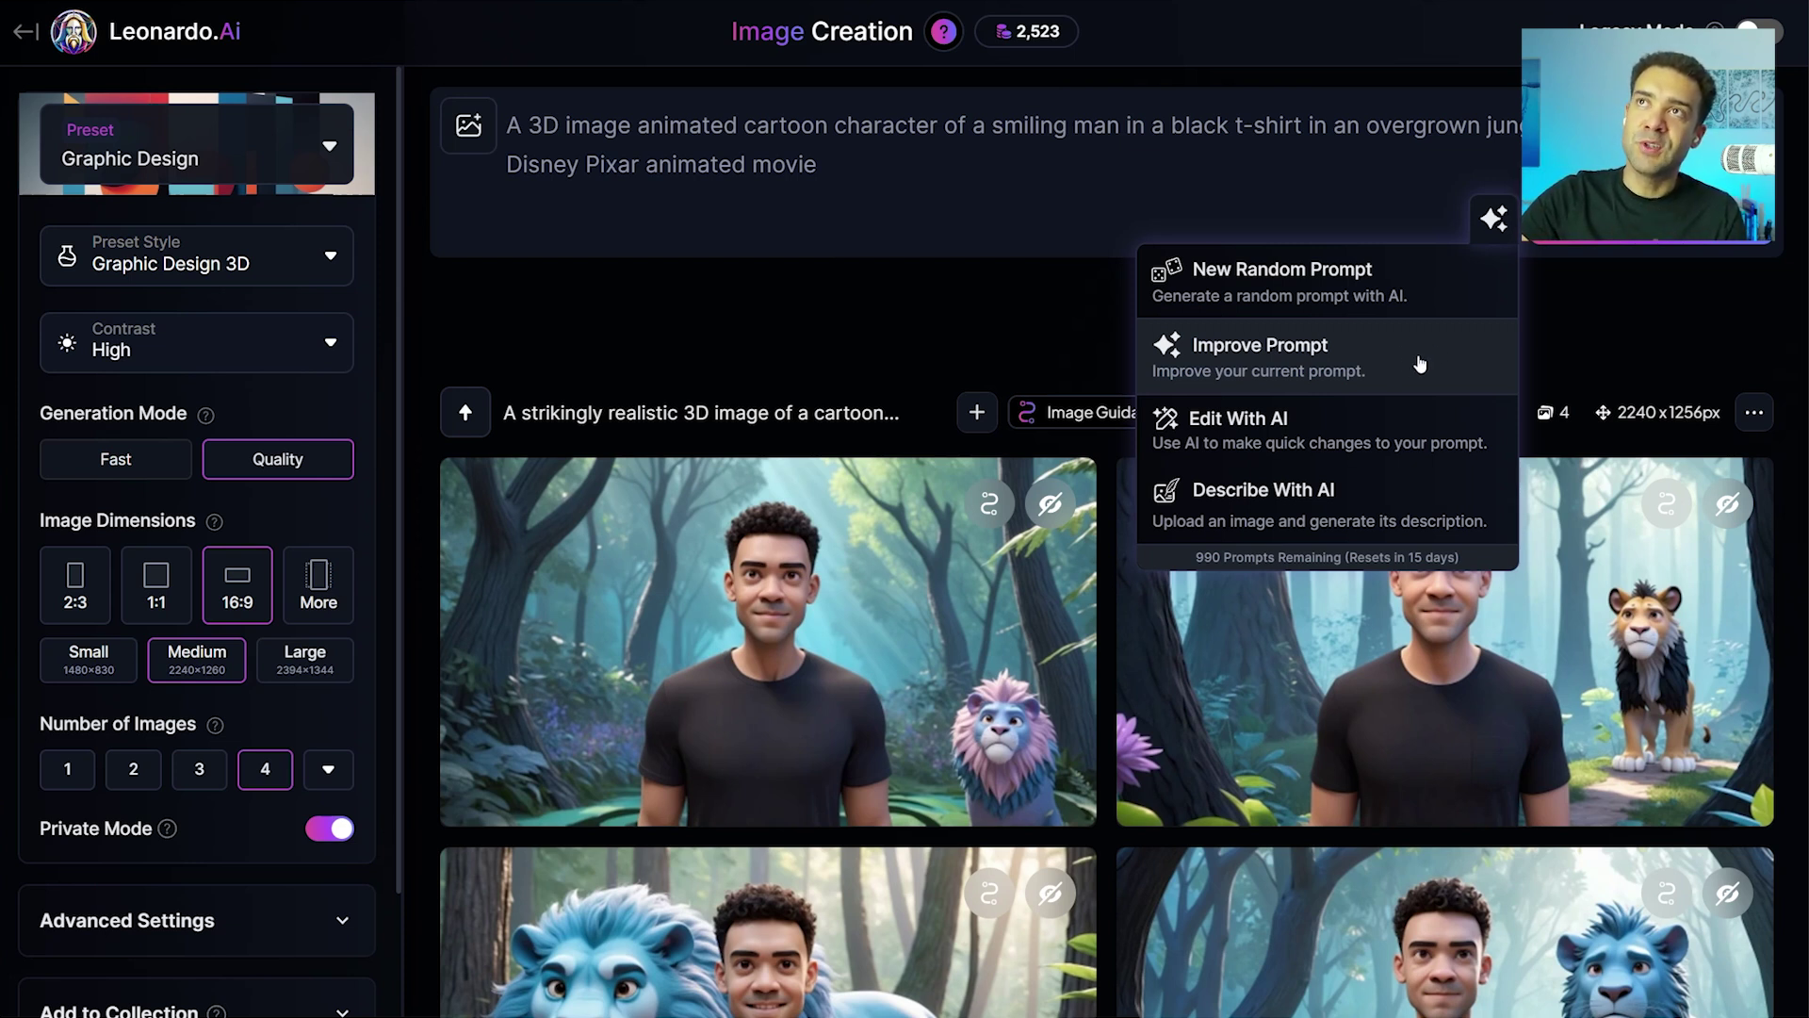
left_click(1420, 364)
left_click_drag(507, 125, 1223, 285)
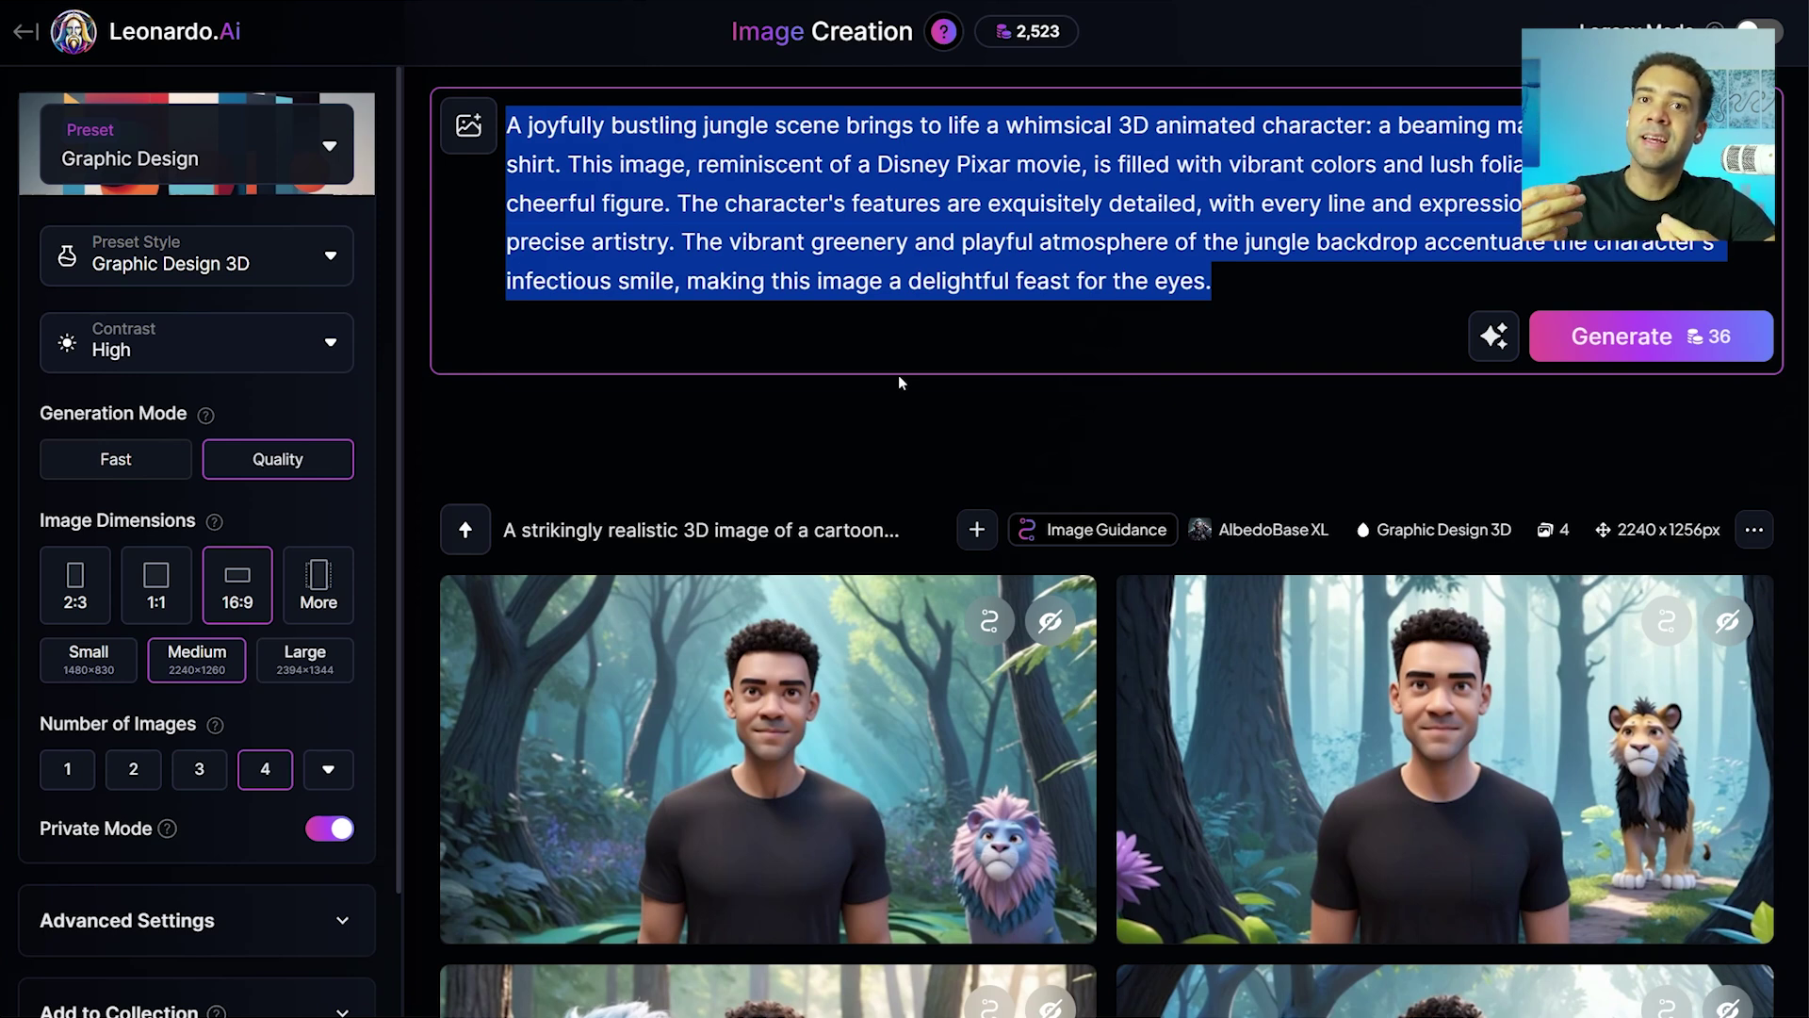
left_click(897, 375)
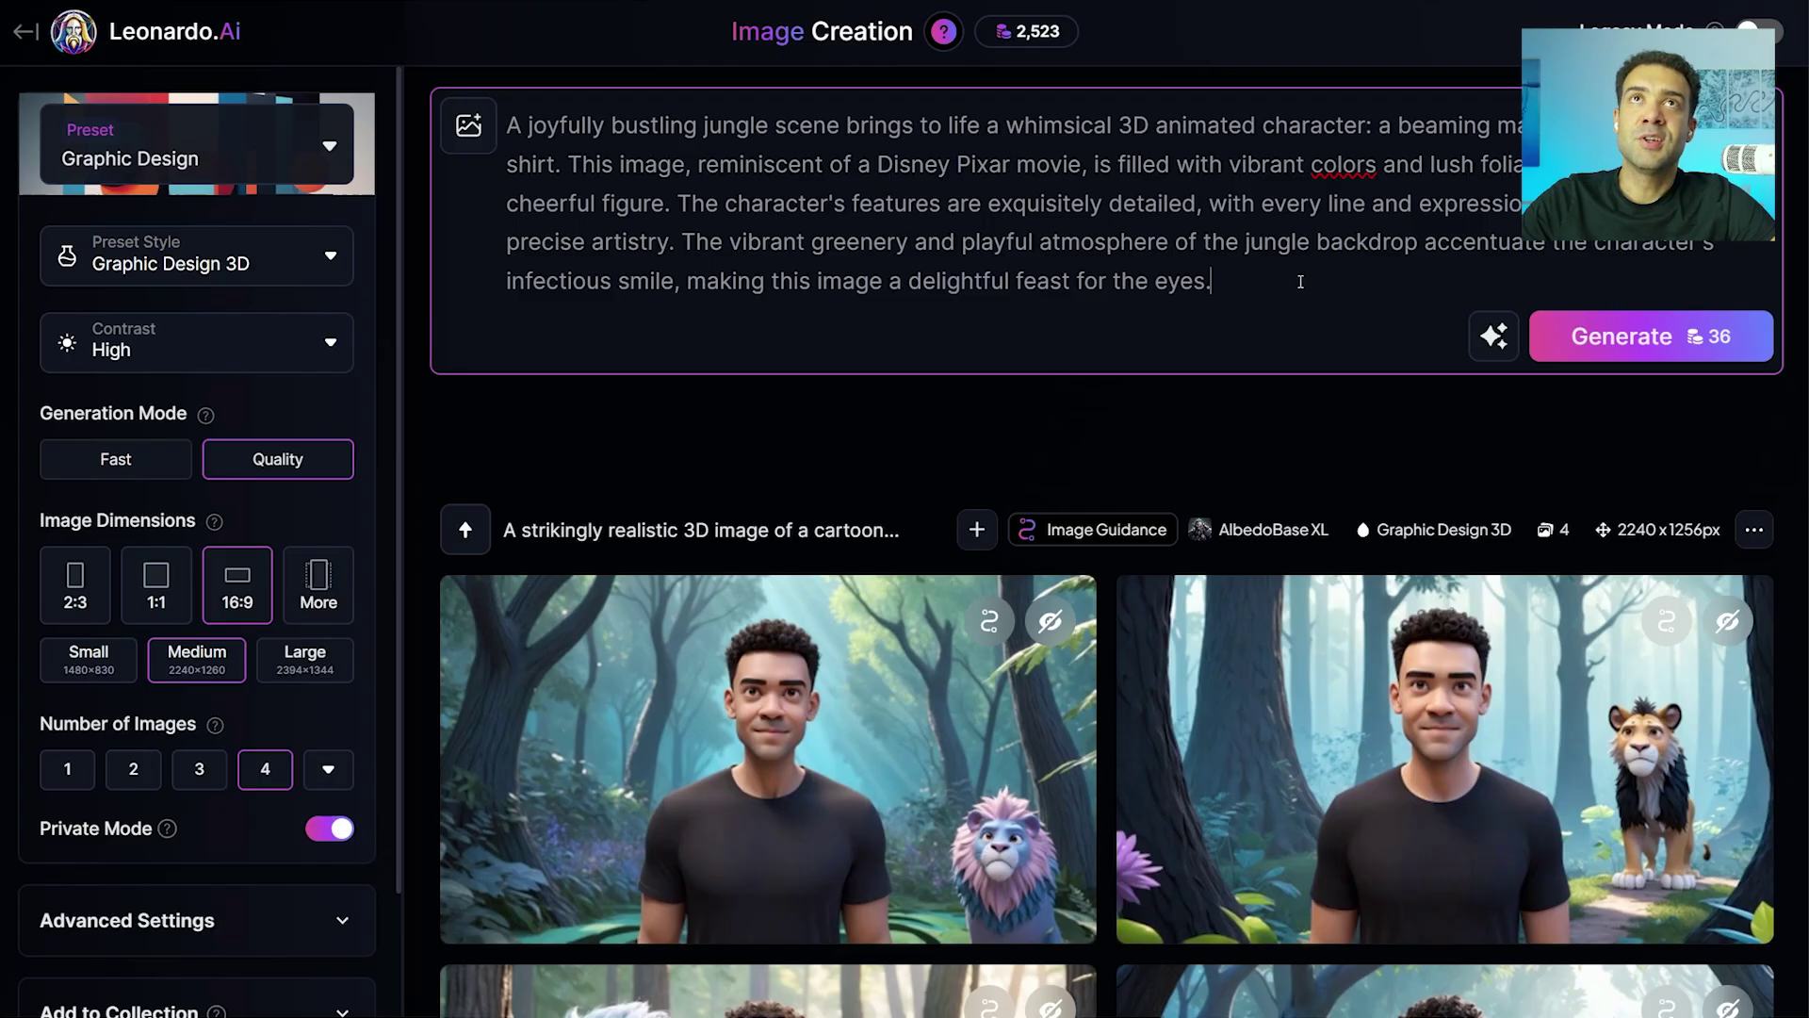
Step: Add the face photo under Image Guidance as a Mid-strength Character Reference, raising cost to 38
left_click(471, 139)
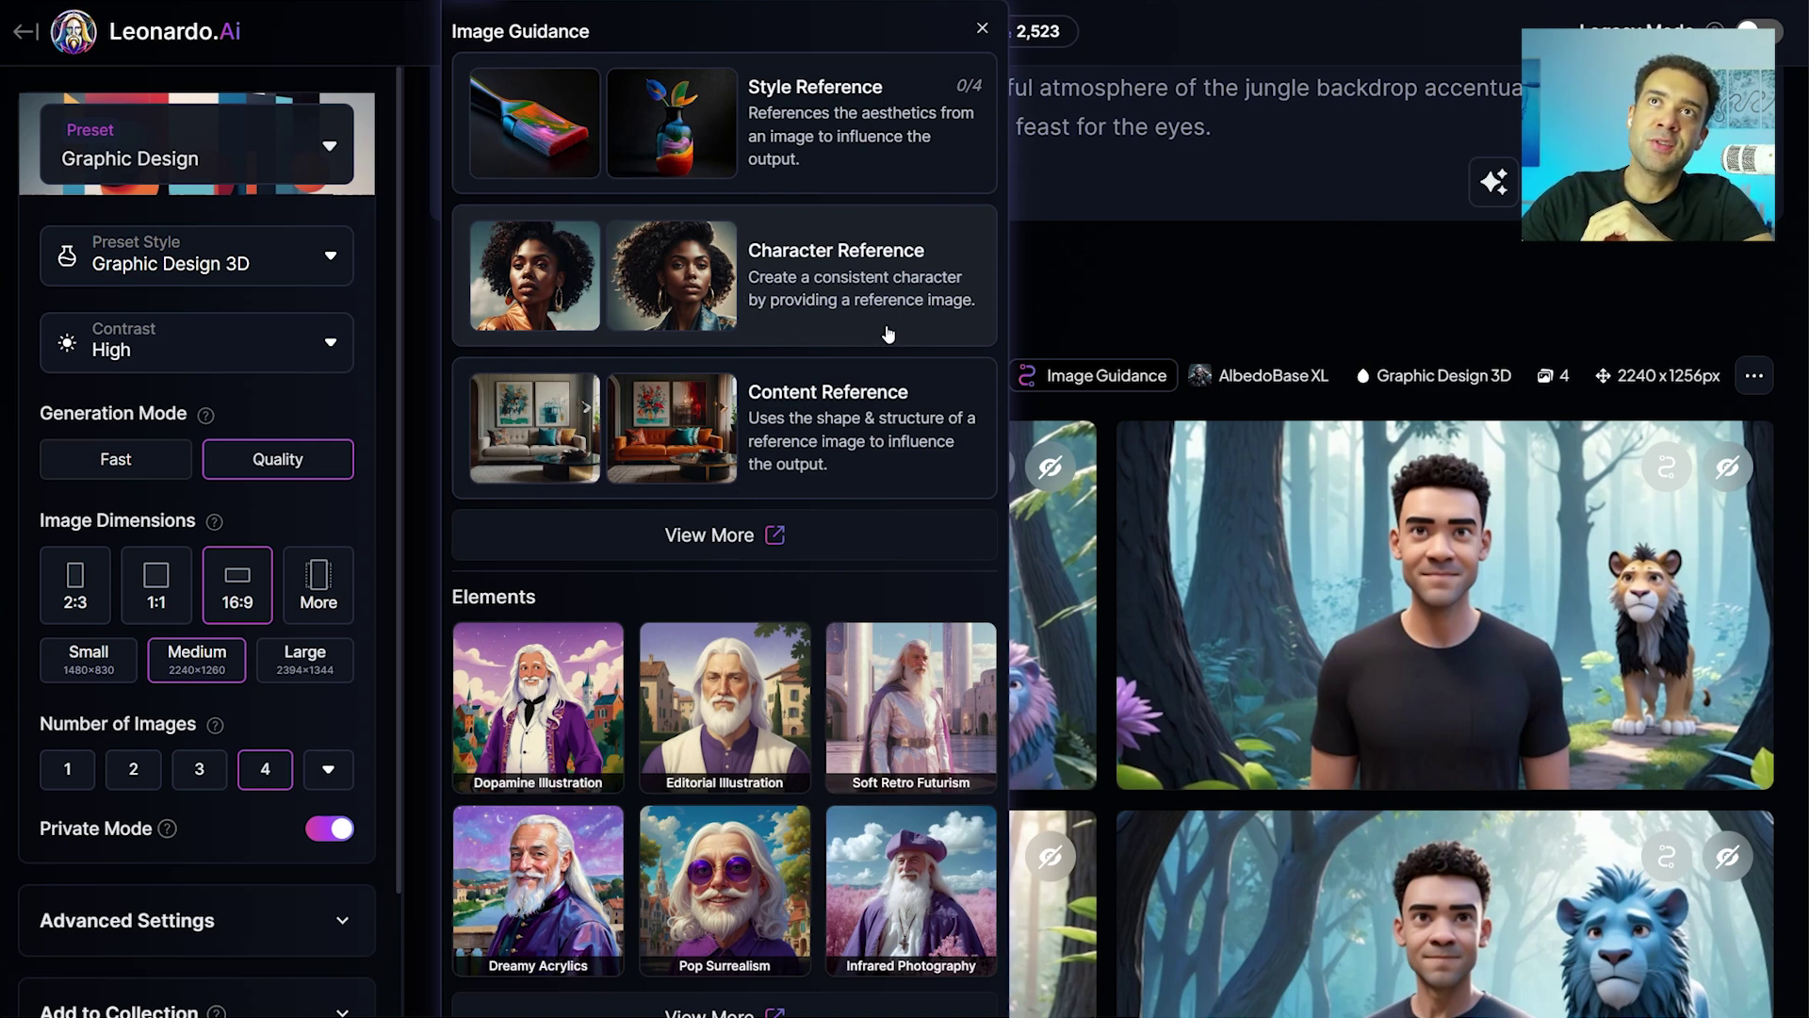
left_click(947, 245)
mouse_move(491, 388)
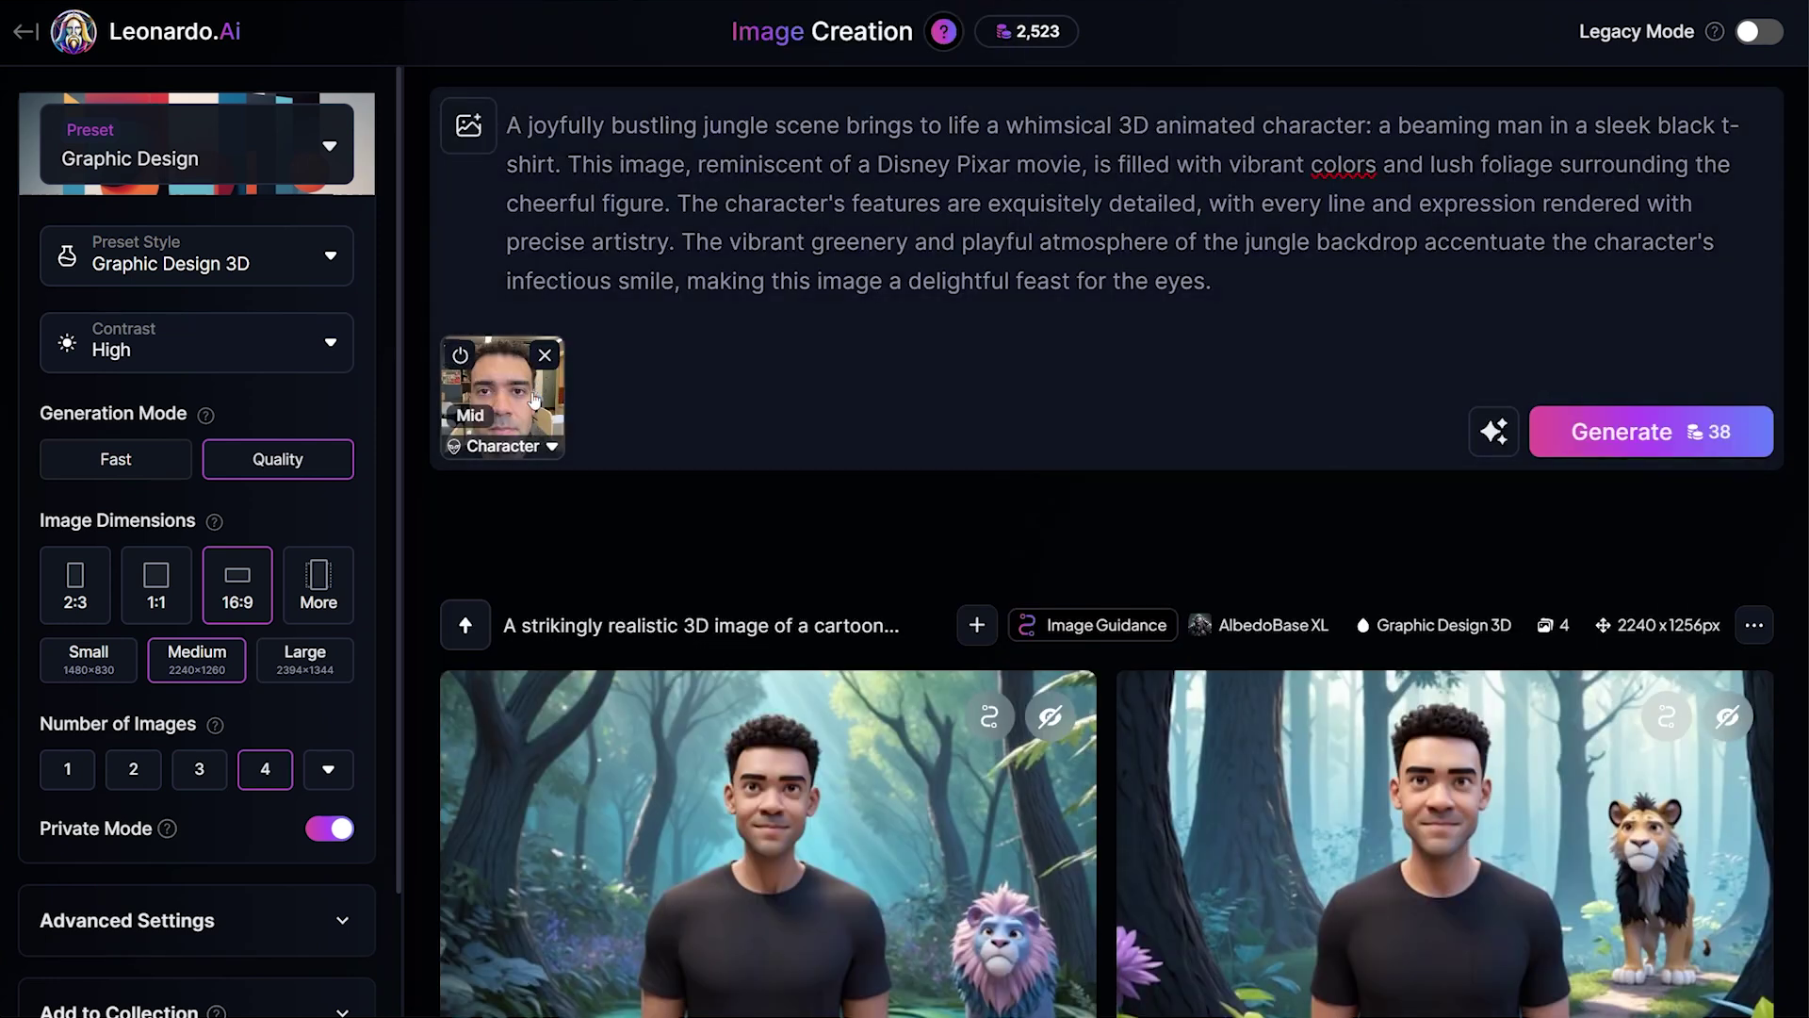
Step: Set the face photo's Character Reference strength to High
left_click(553, 449)
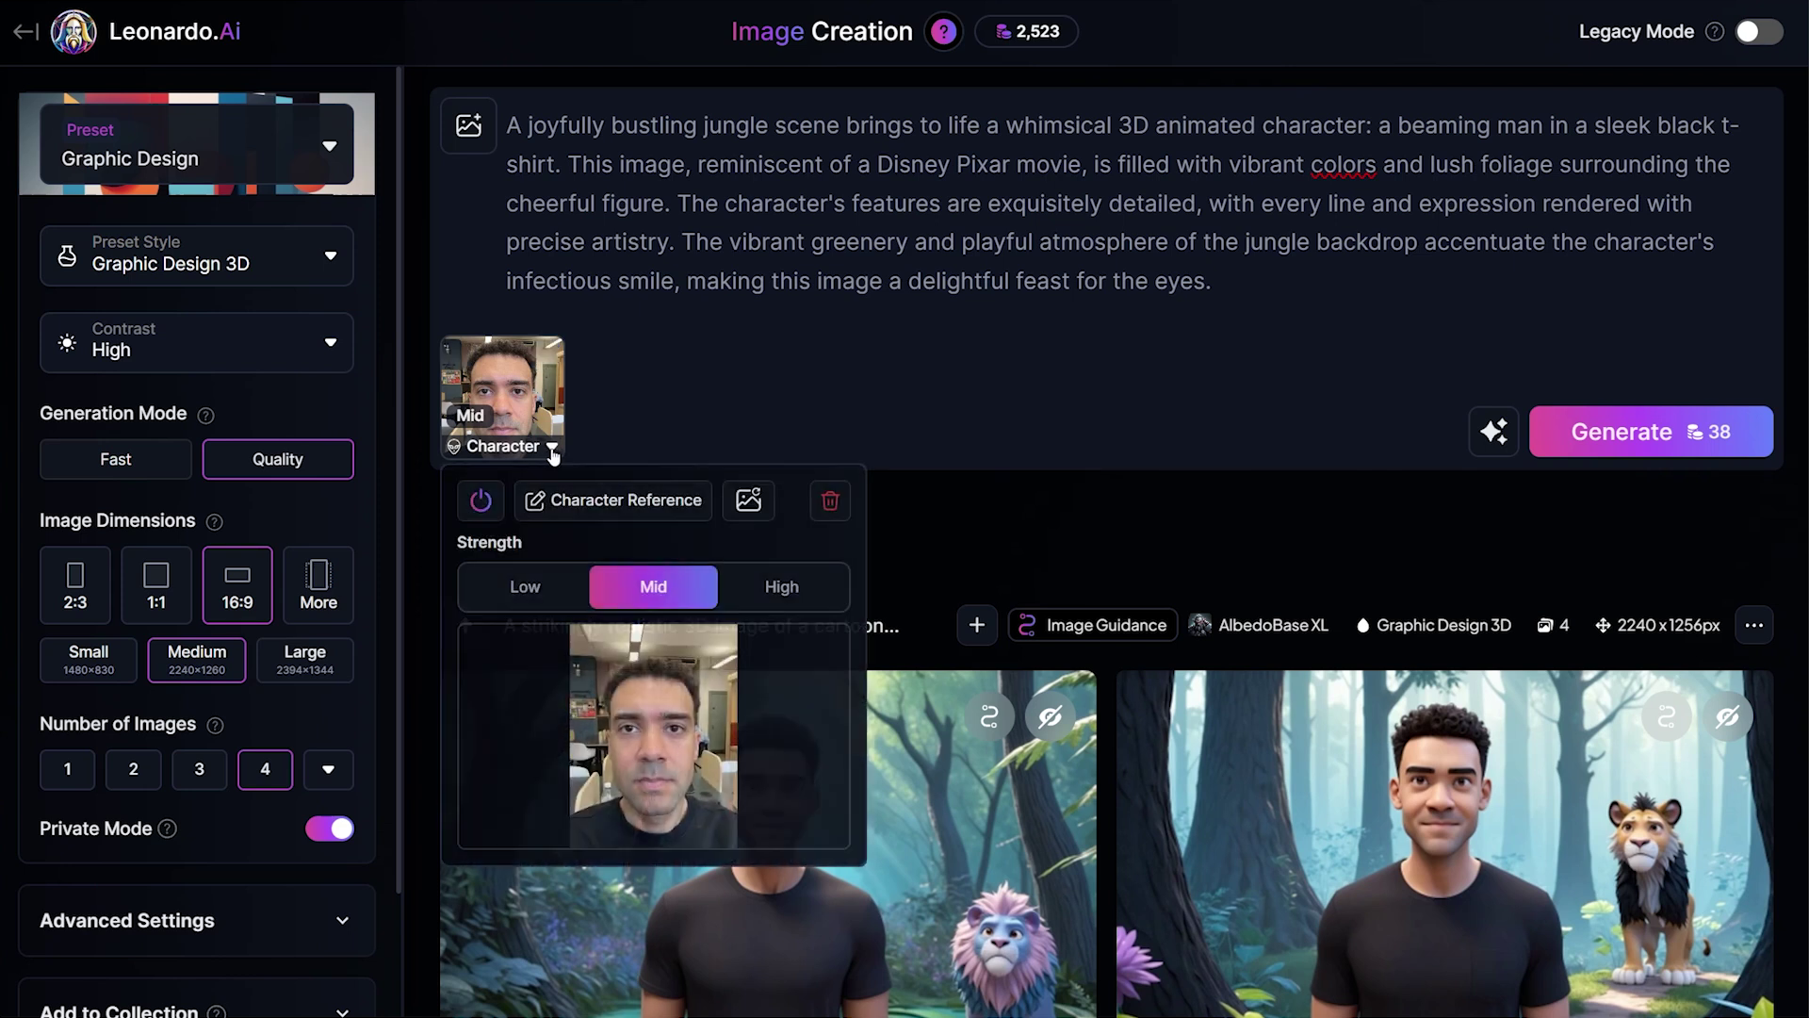
left_click(781, 600)
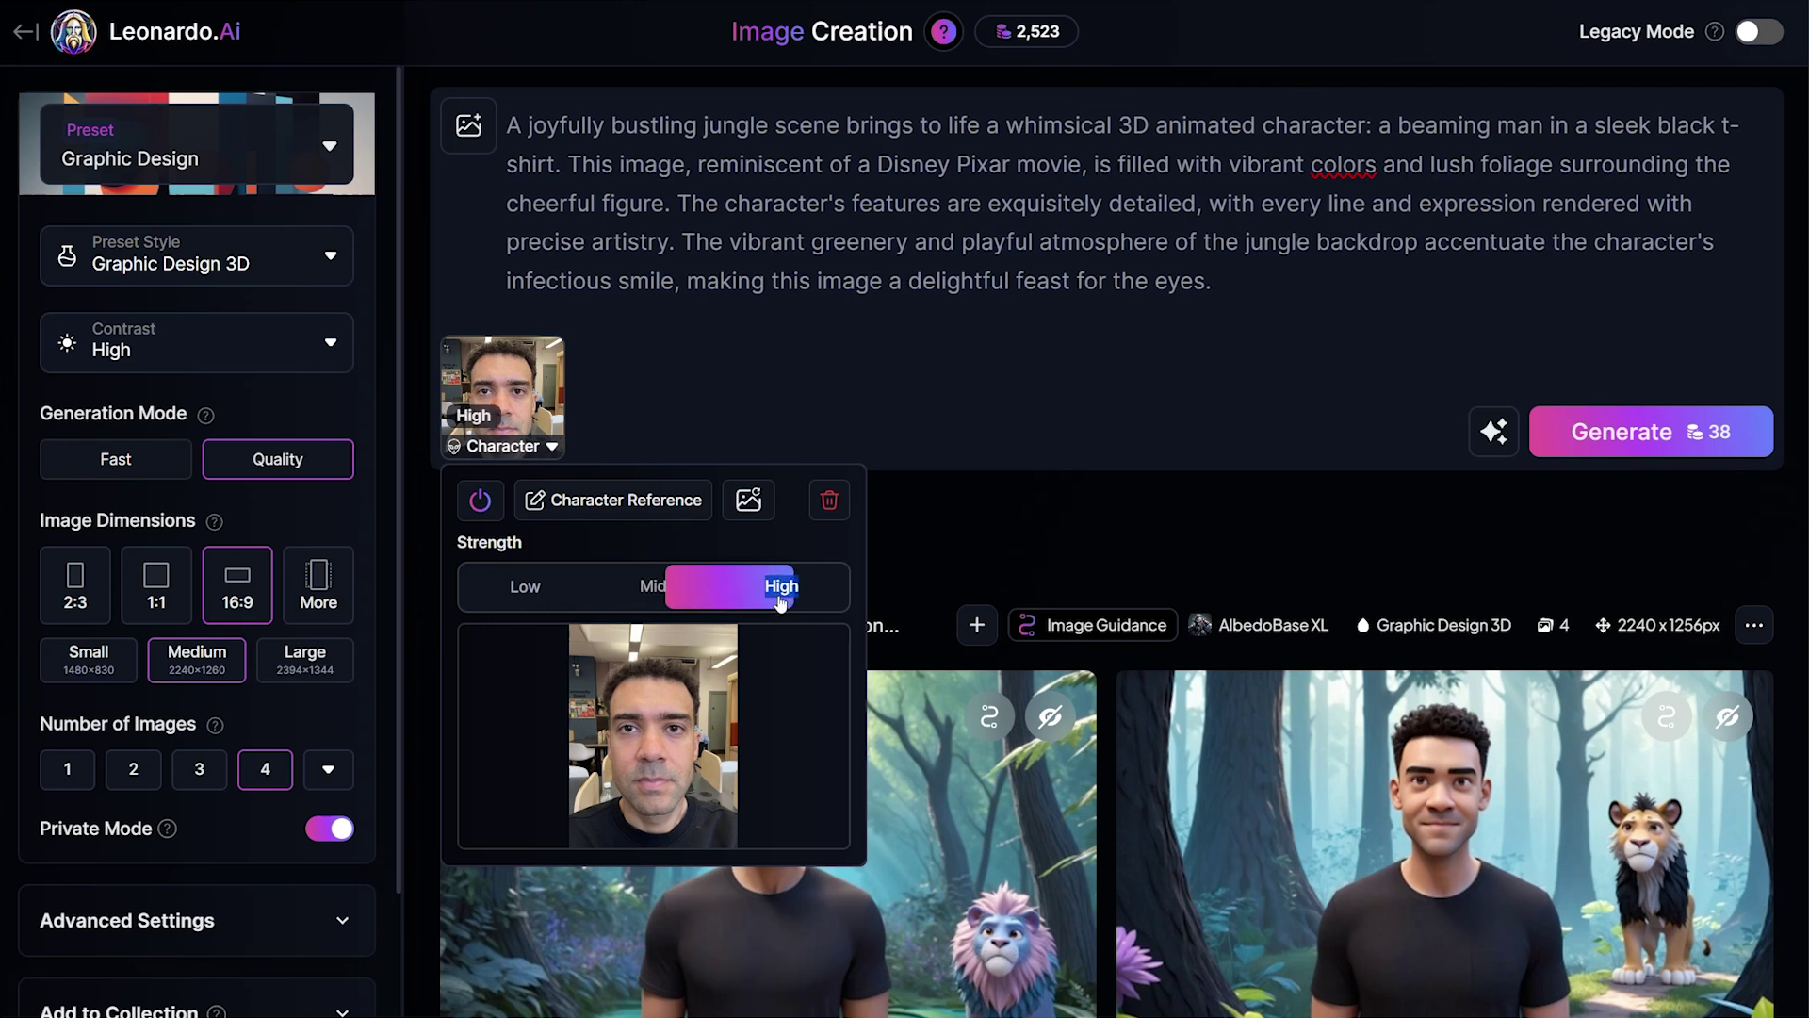
left_click(977, 556)
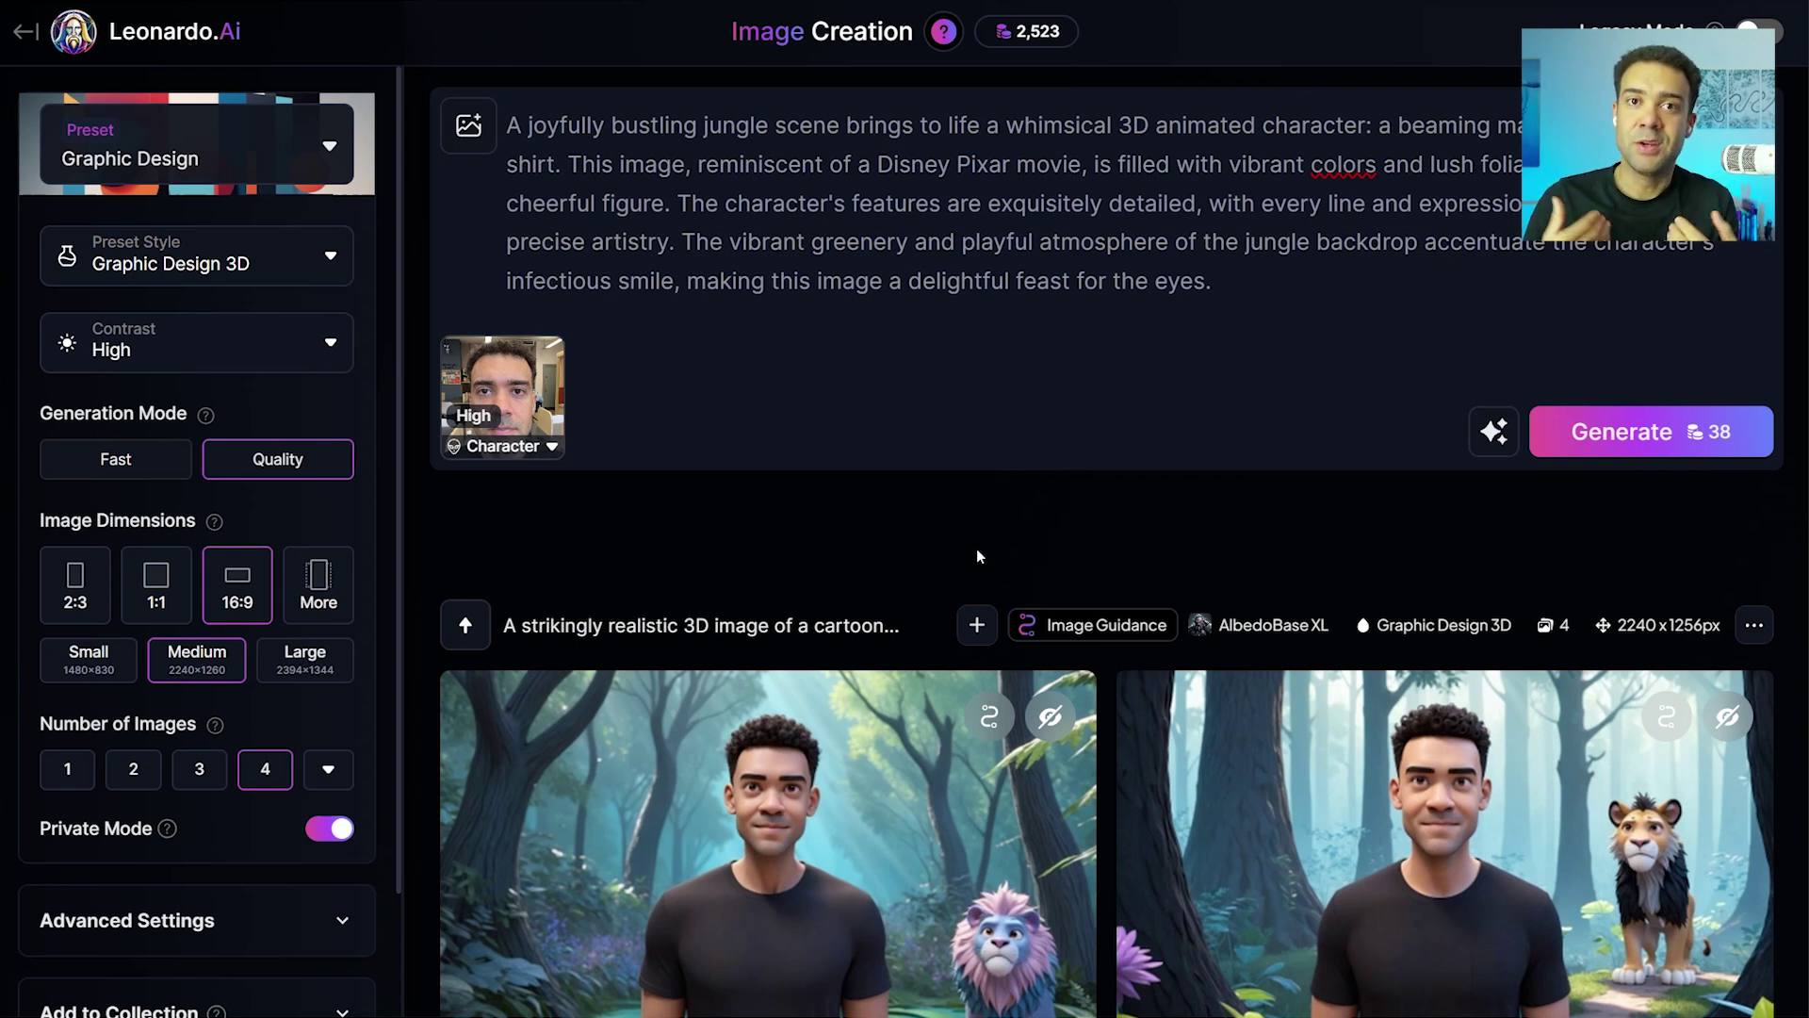
Step: Generate four 2392×1344 images of the smiling man in a black t-shirt in the cartoon jungle
left_click(1605, 458)
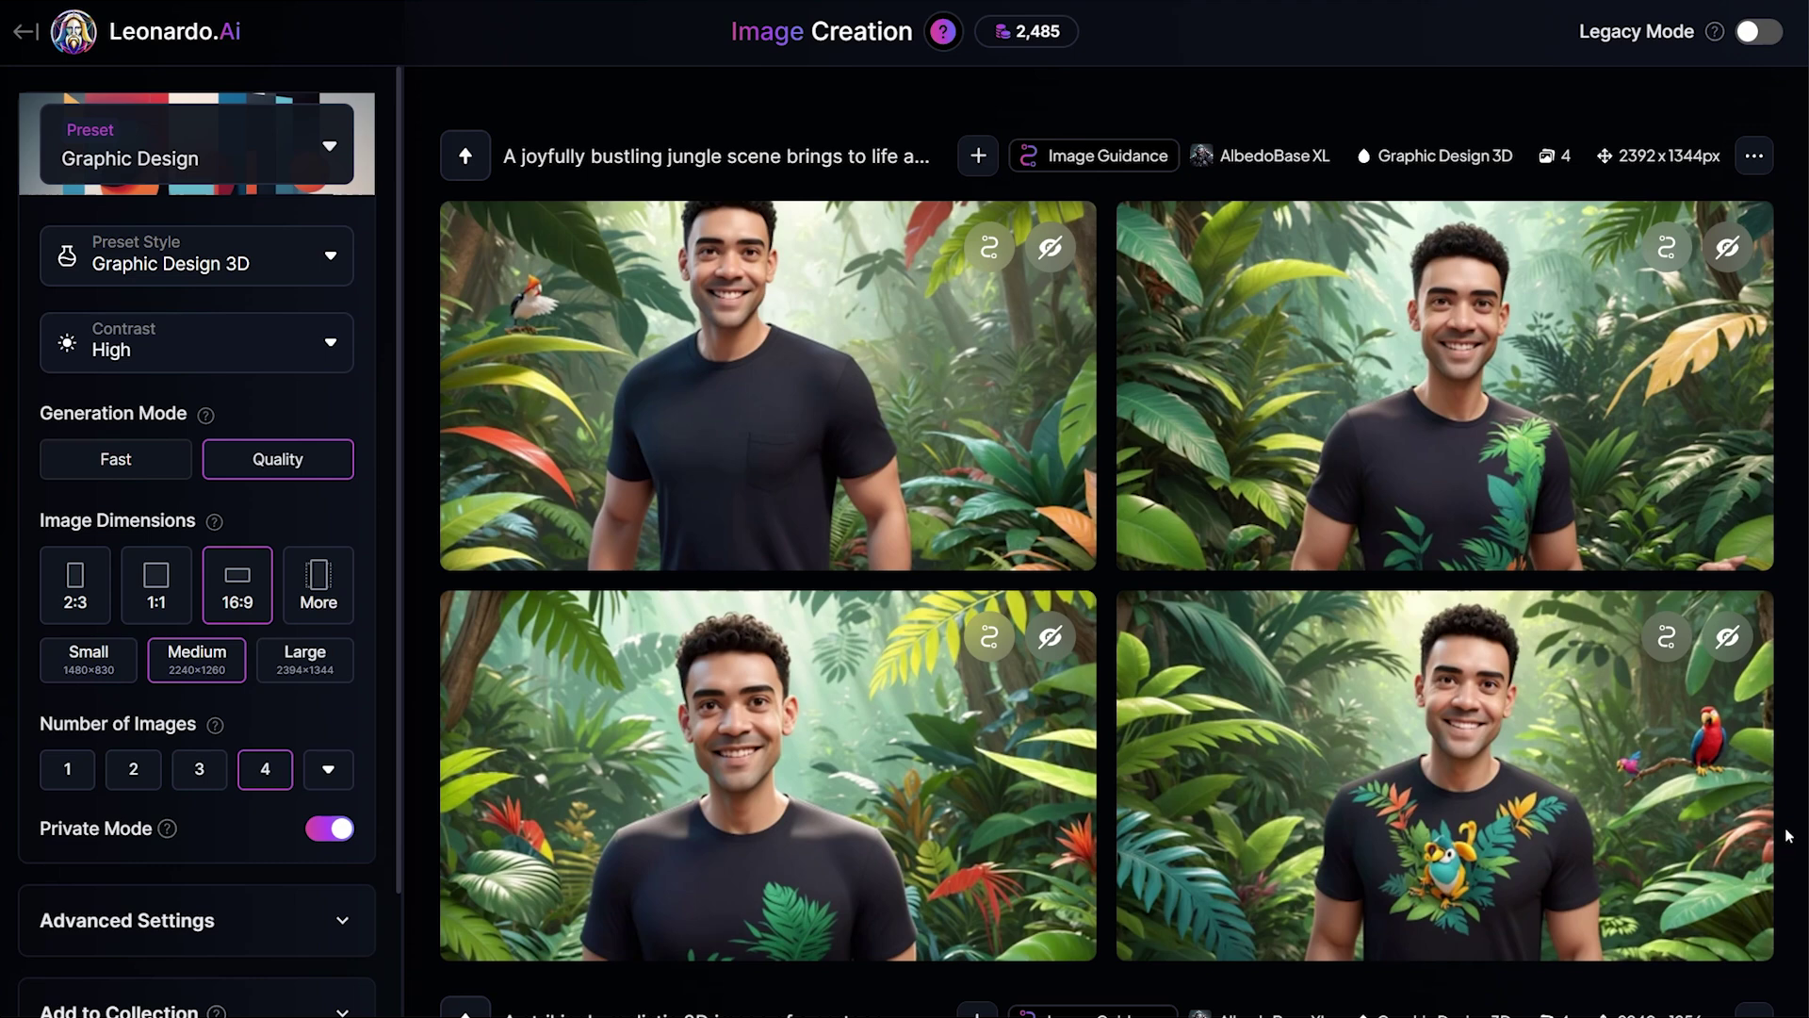
Step: View the bottom-right and top-left portraits enlarged, then reopen the bottom-right bird-print shirt portrait
mouse_move(812, 717)
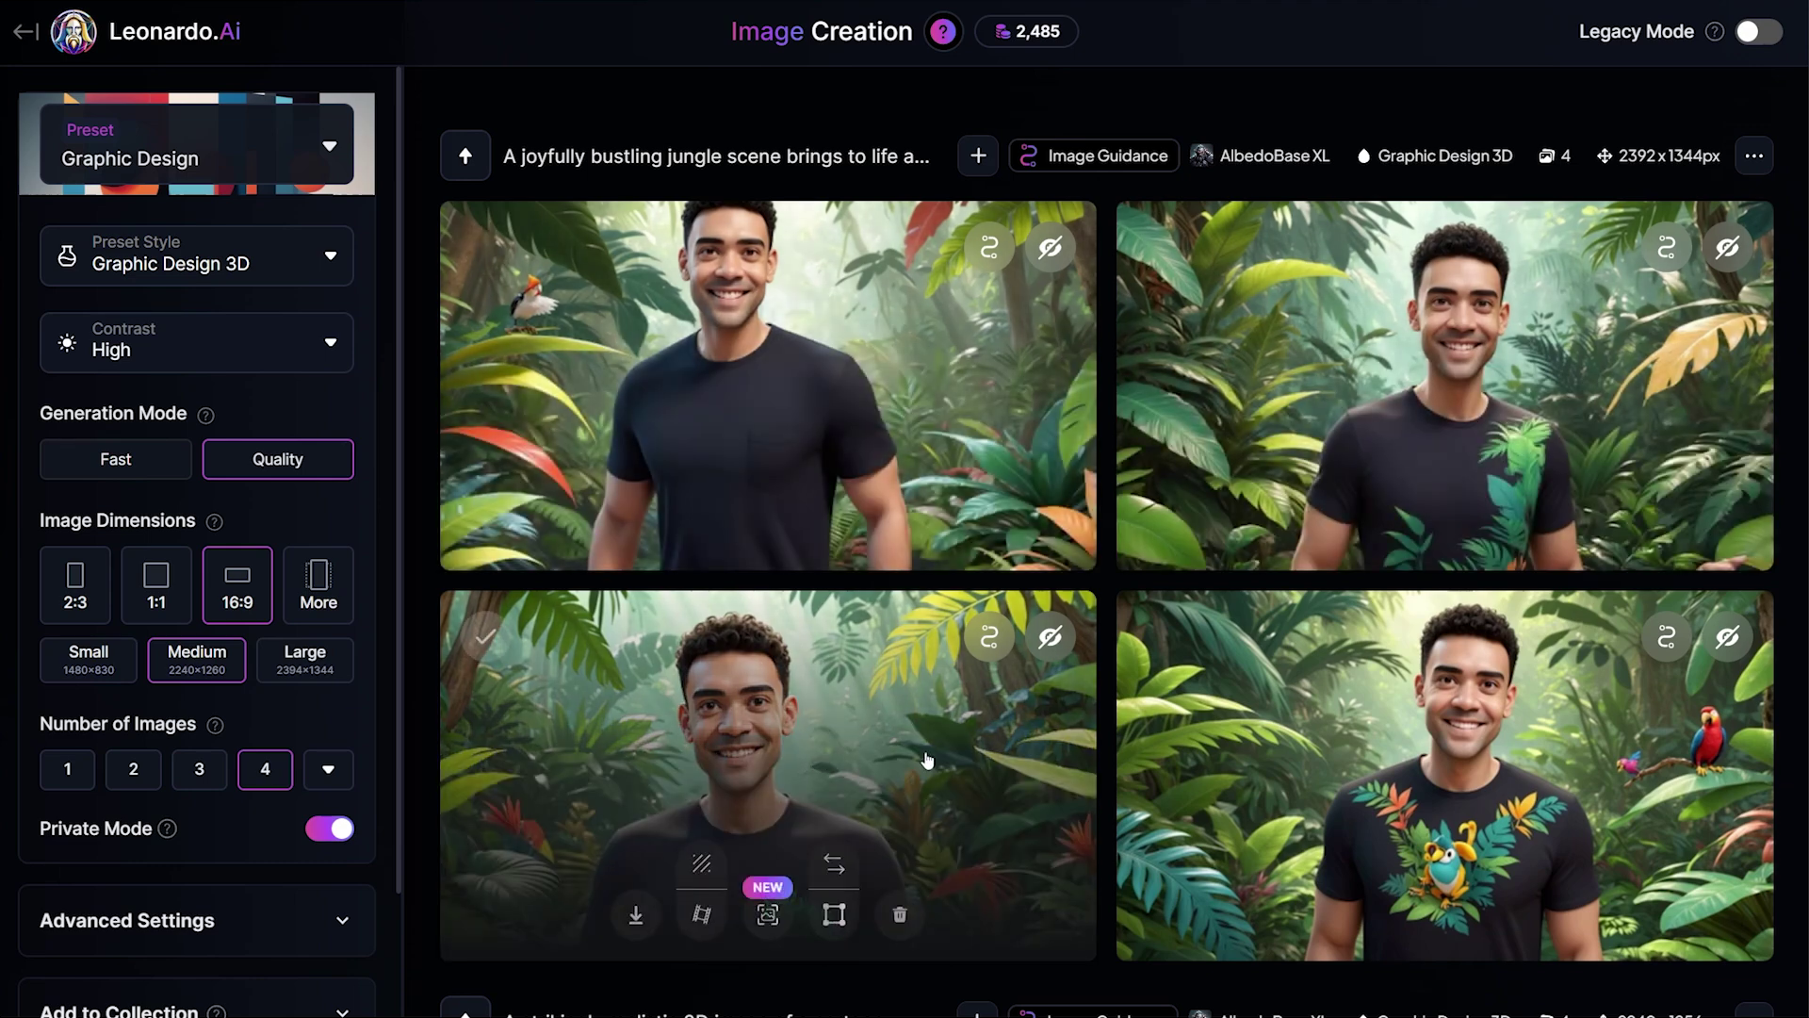
mouse_move(1702, 365)
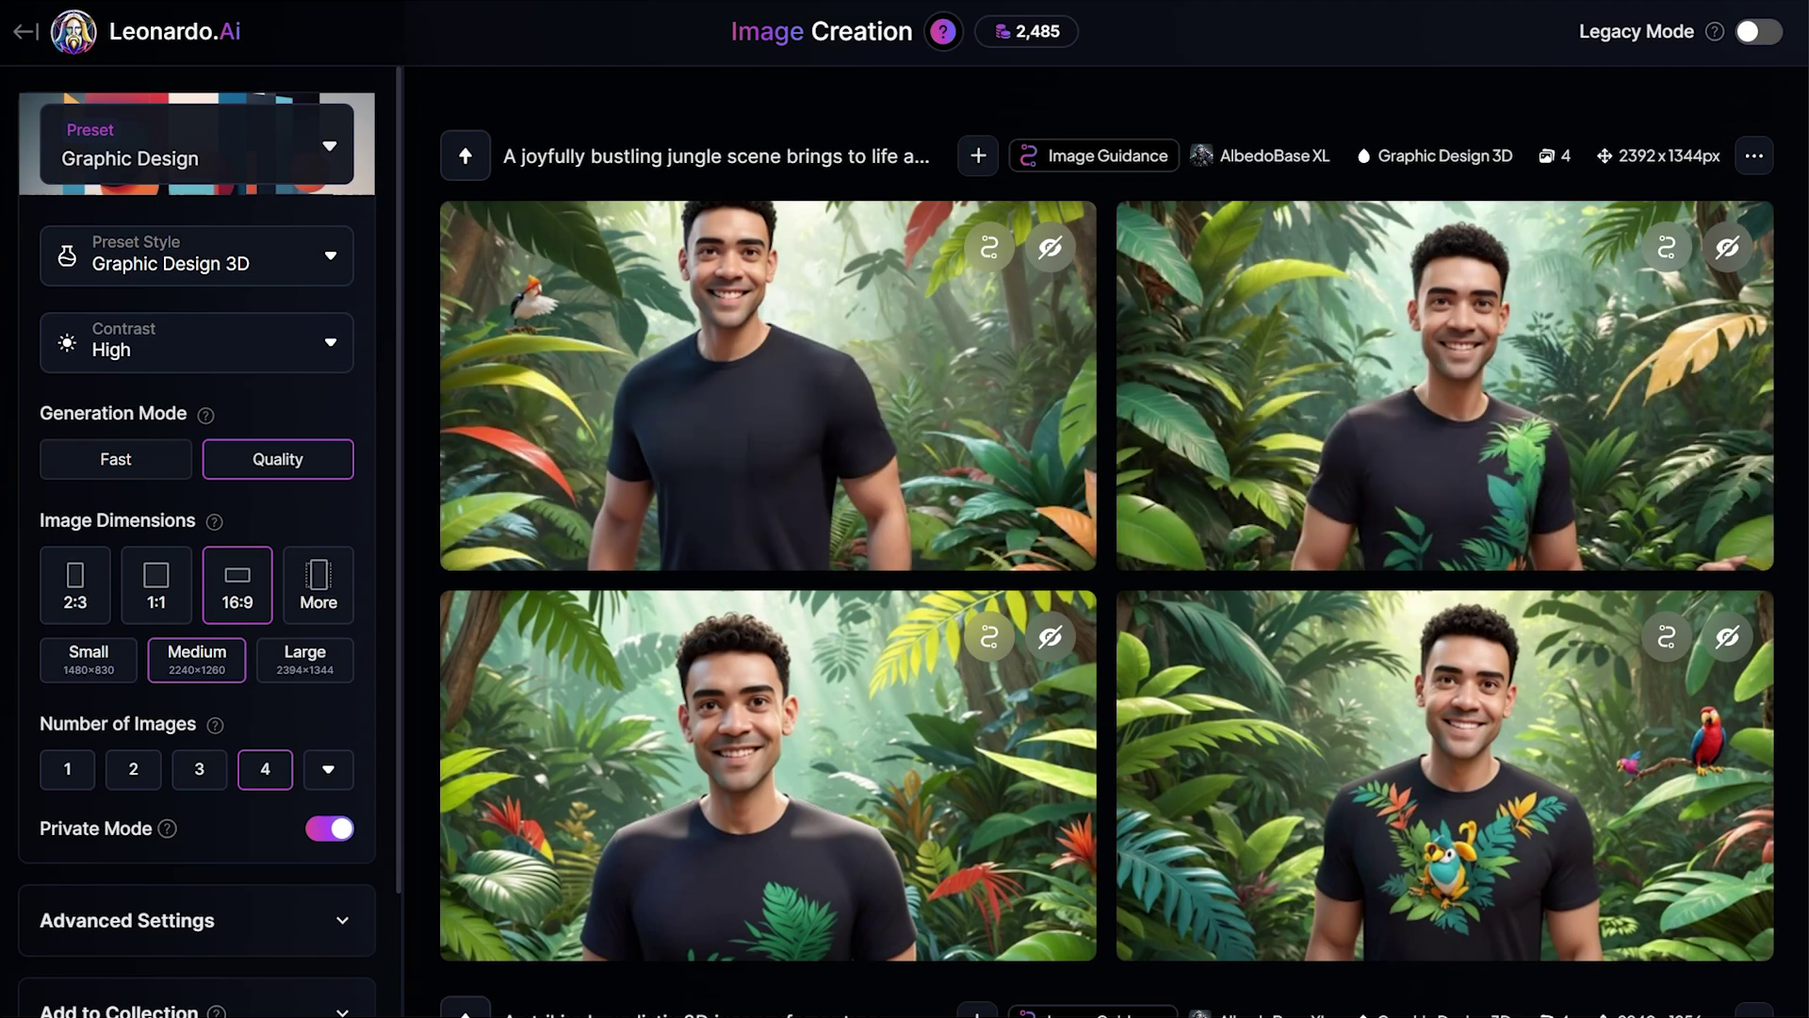
left_click(1545, 743)
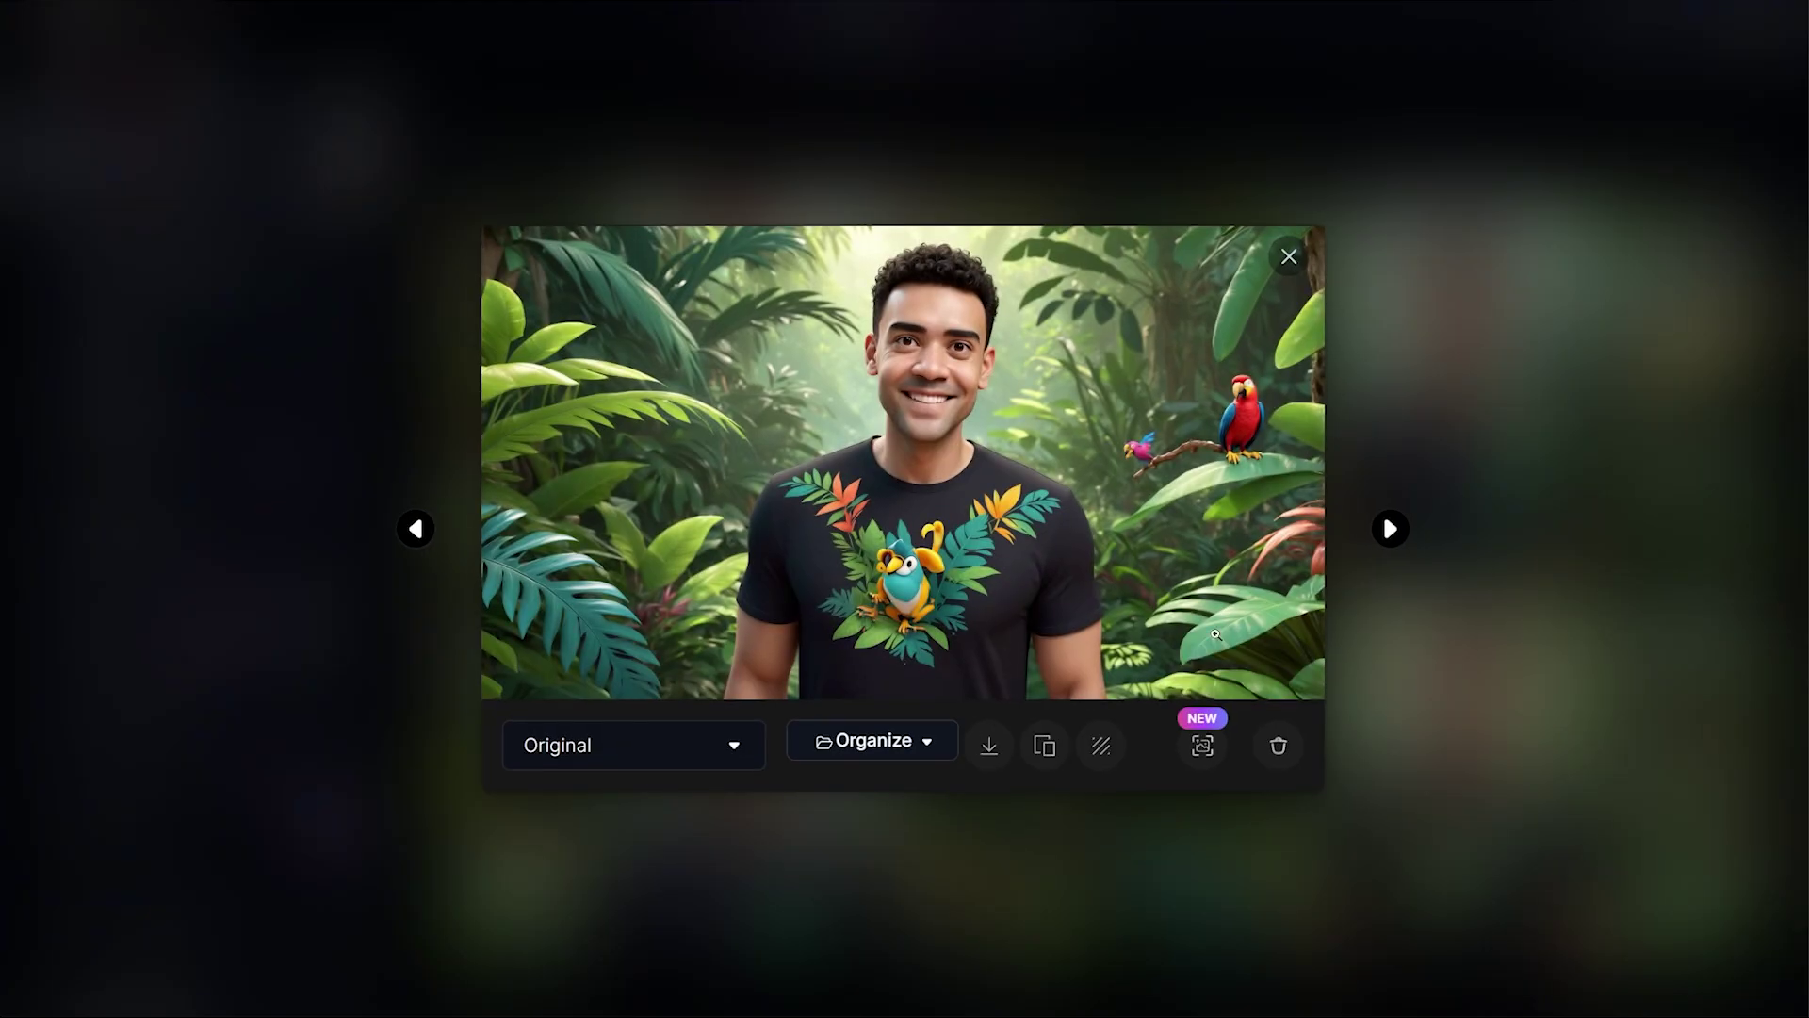
left_click(1613, 513)
left_click(851, 418)
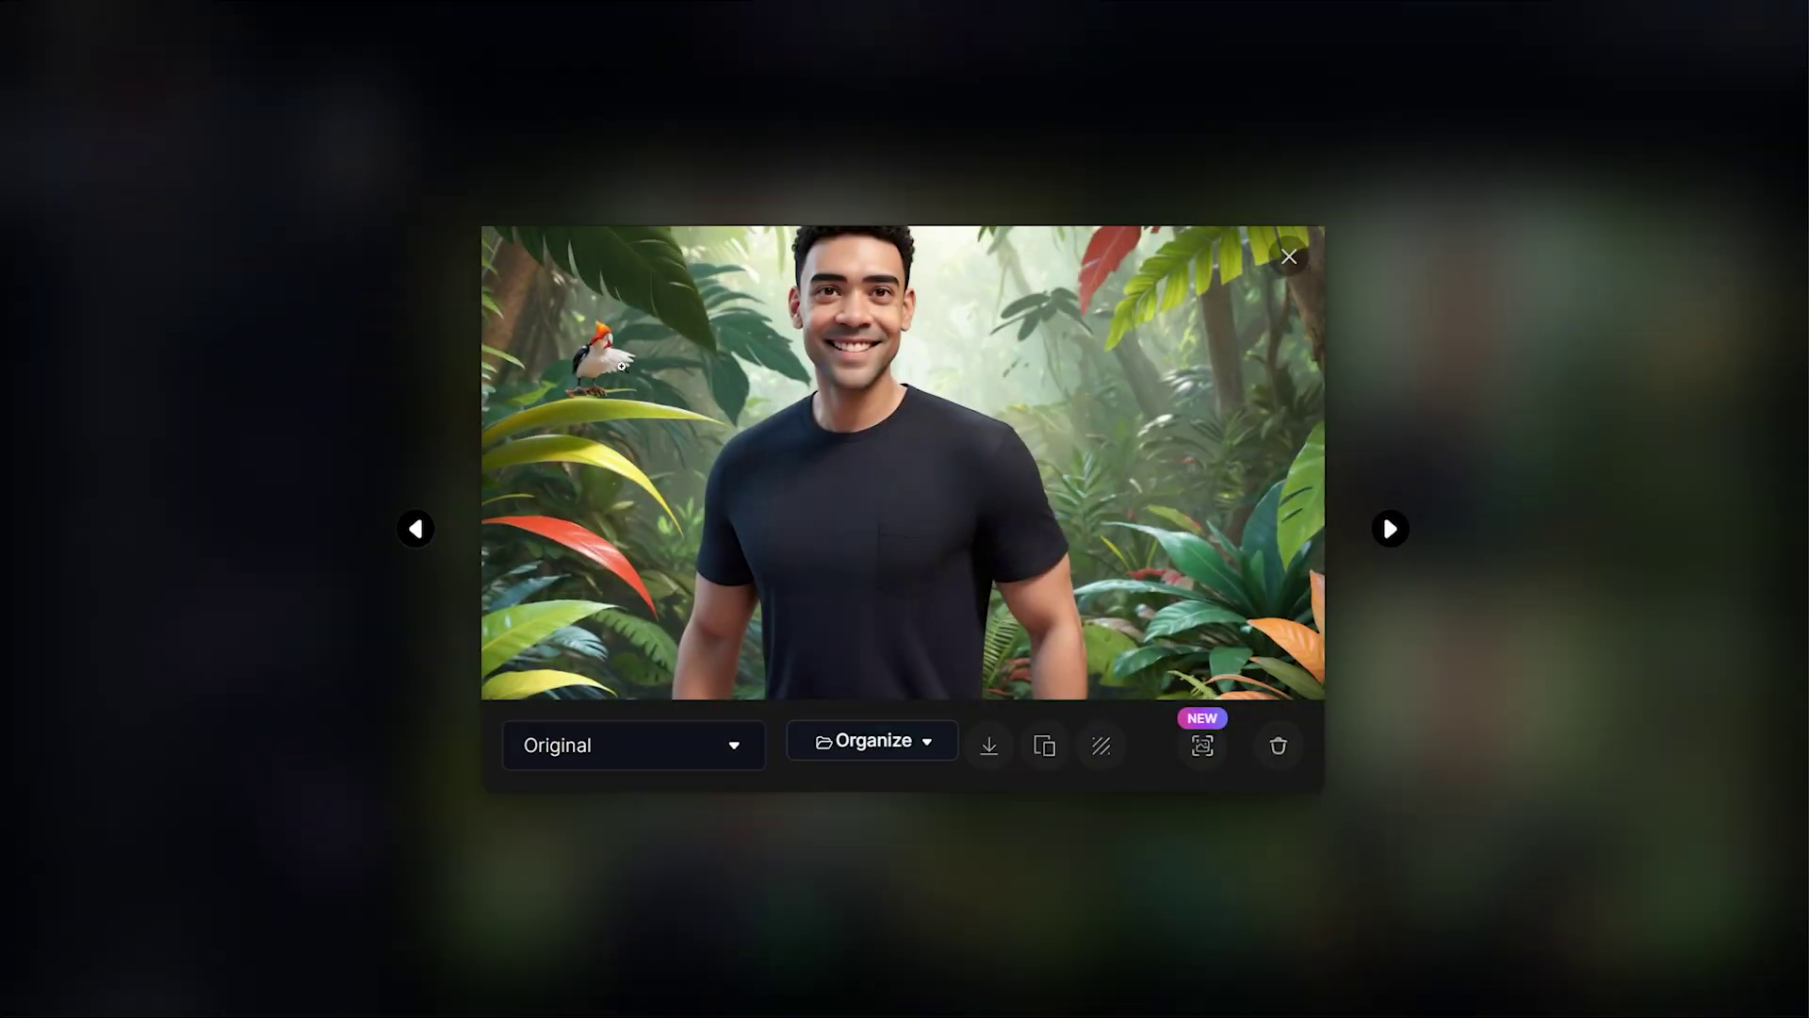
left_click(1533, 443)
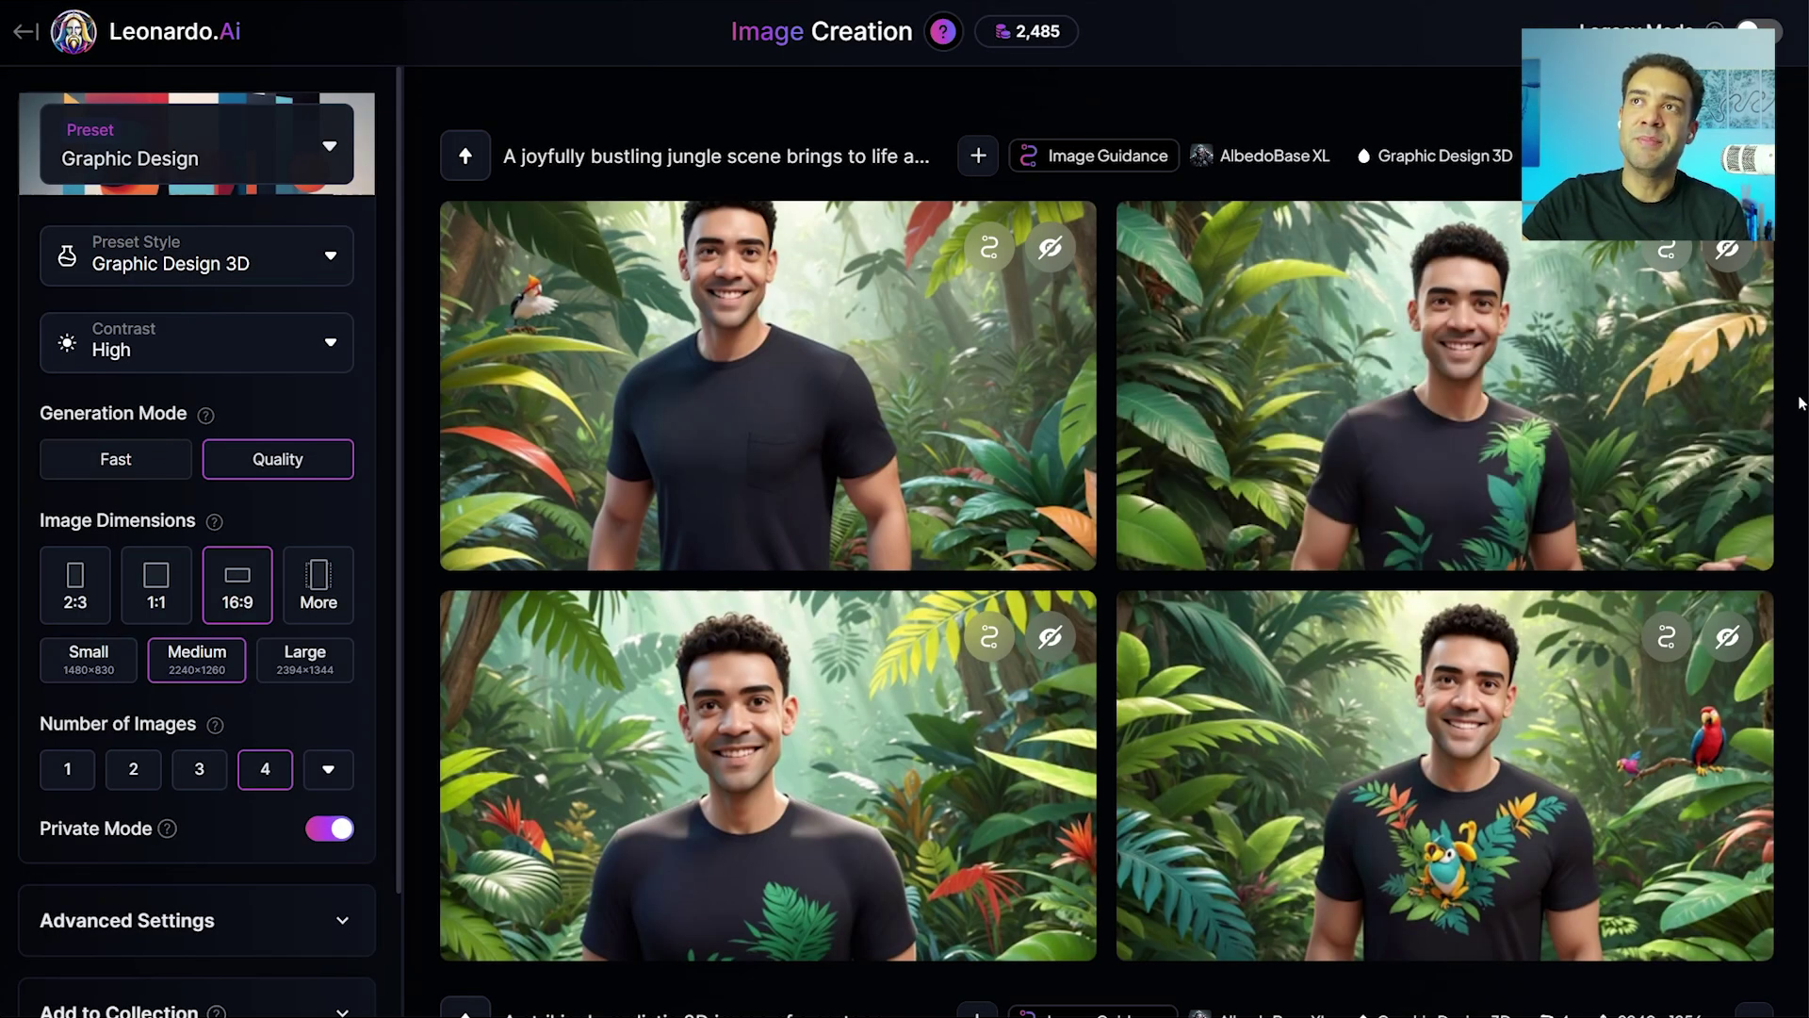
left_click(1557, 759)
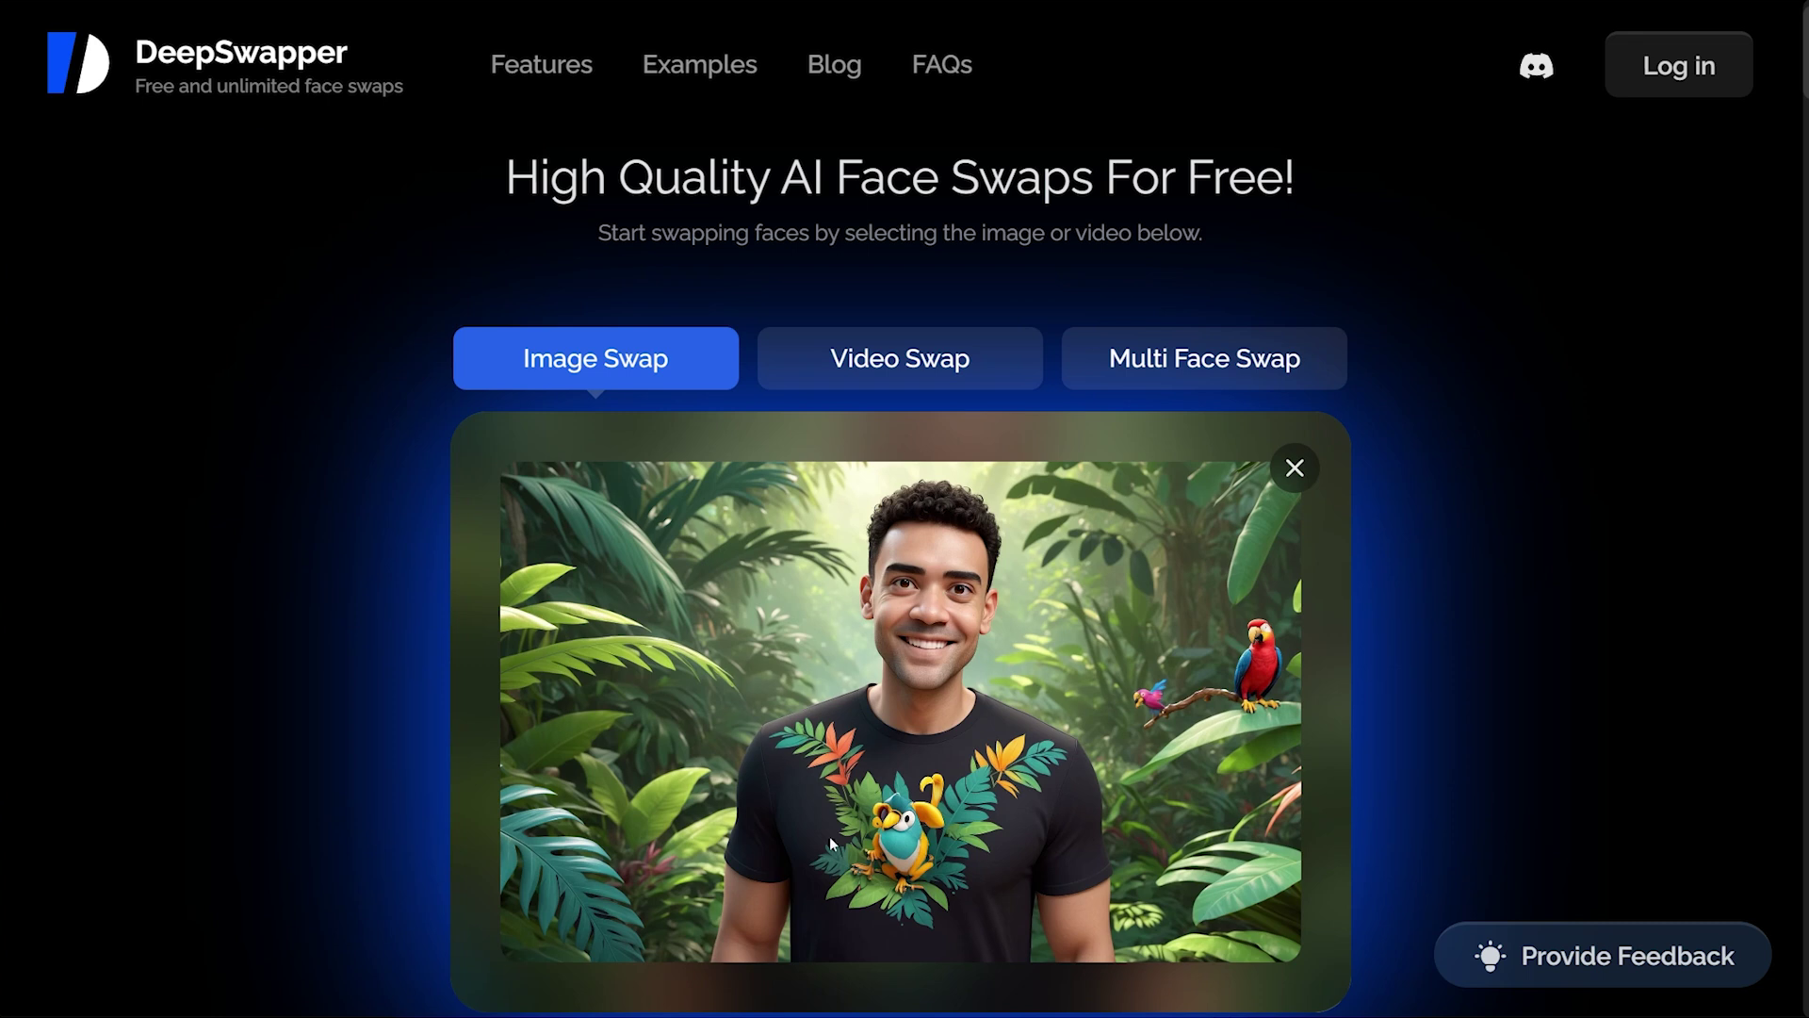
Step: Upload the real face photo, choose it to replace the detected face, and start the swap
scroll(1380, 639, "down", 2)
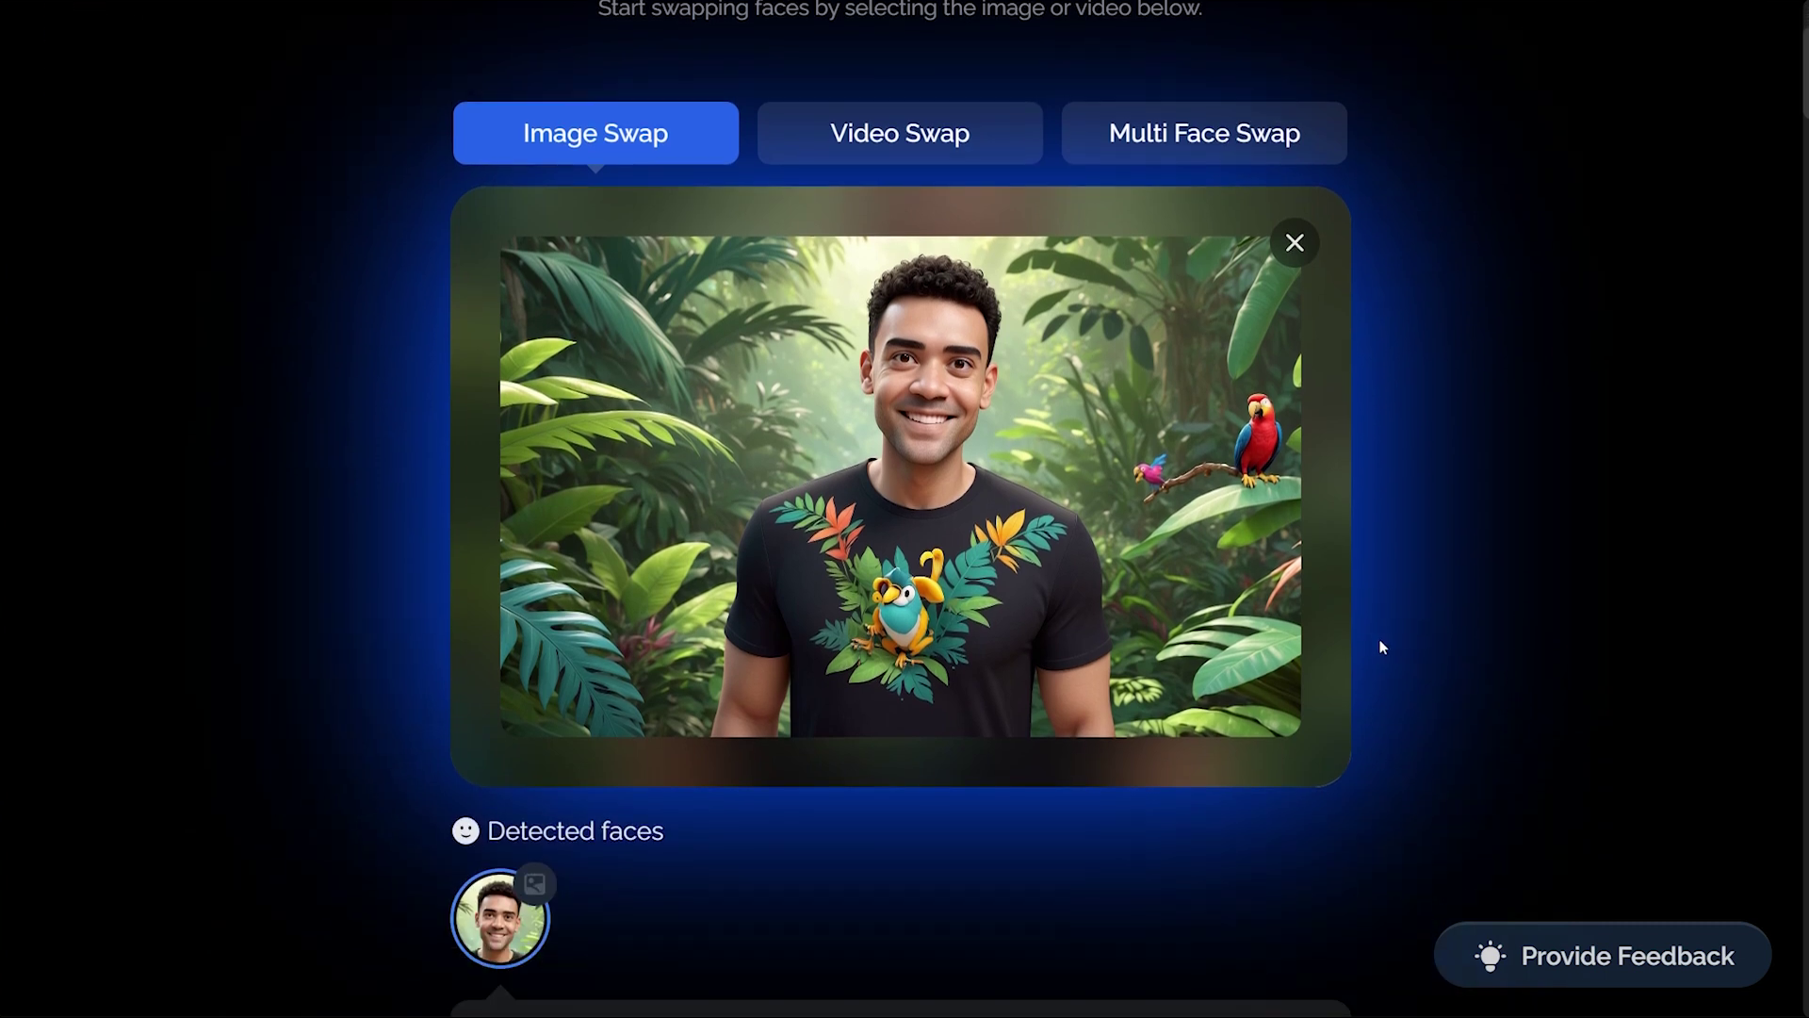
scroll(1189, 824, "down", 3)
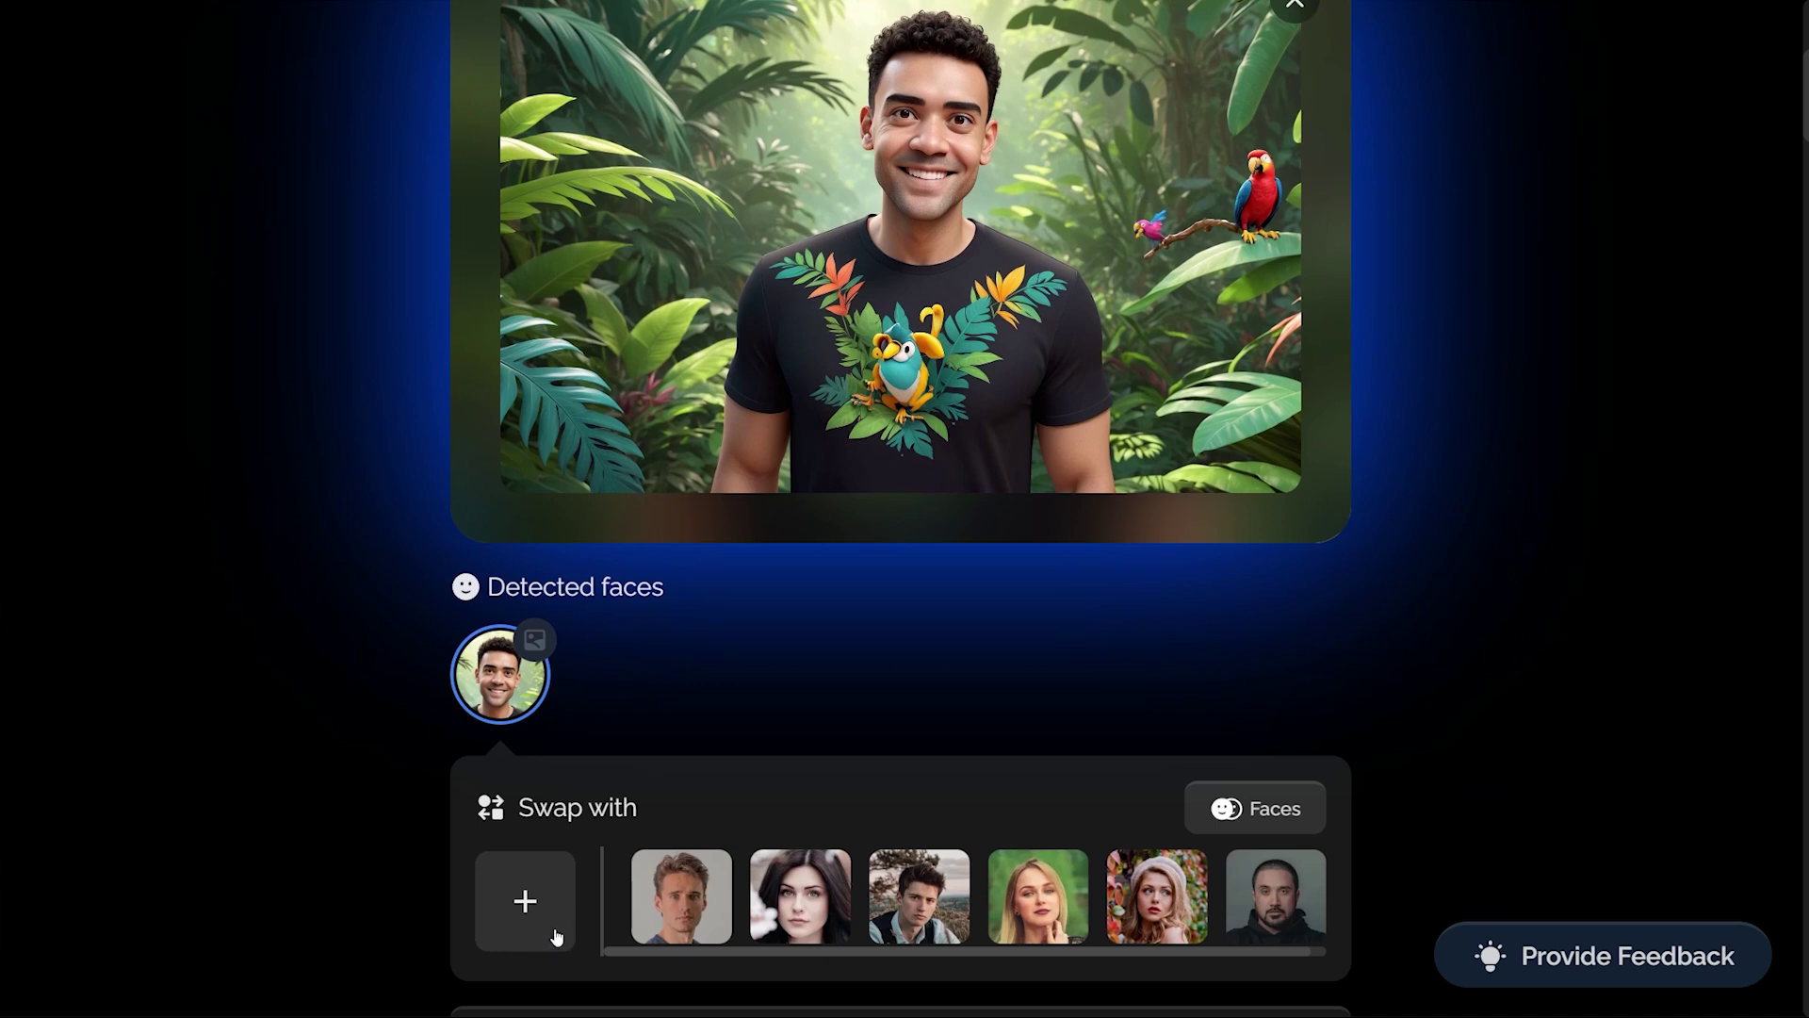
left_click(530, 935)
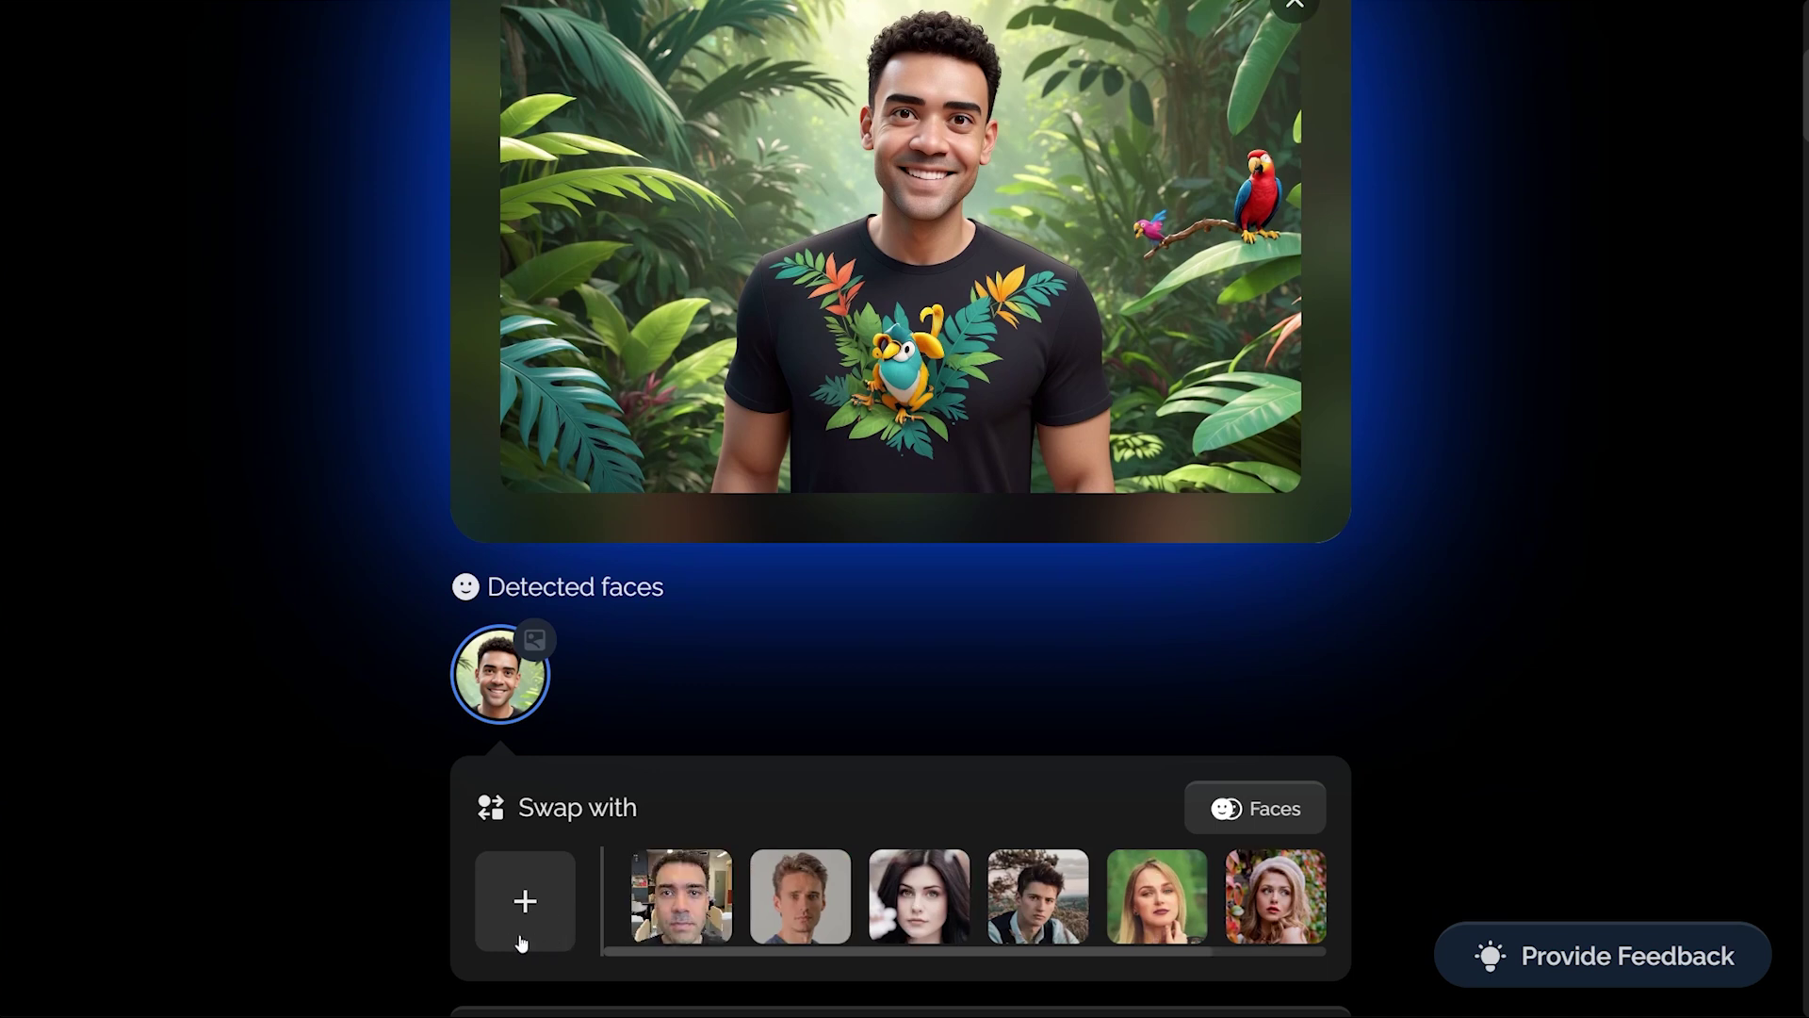
left_click(681, 924)
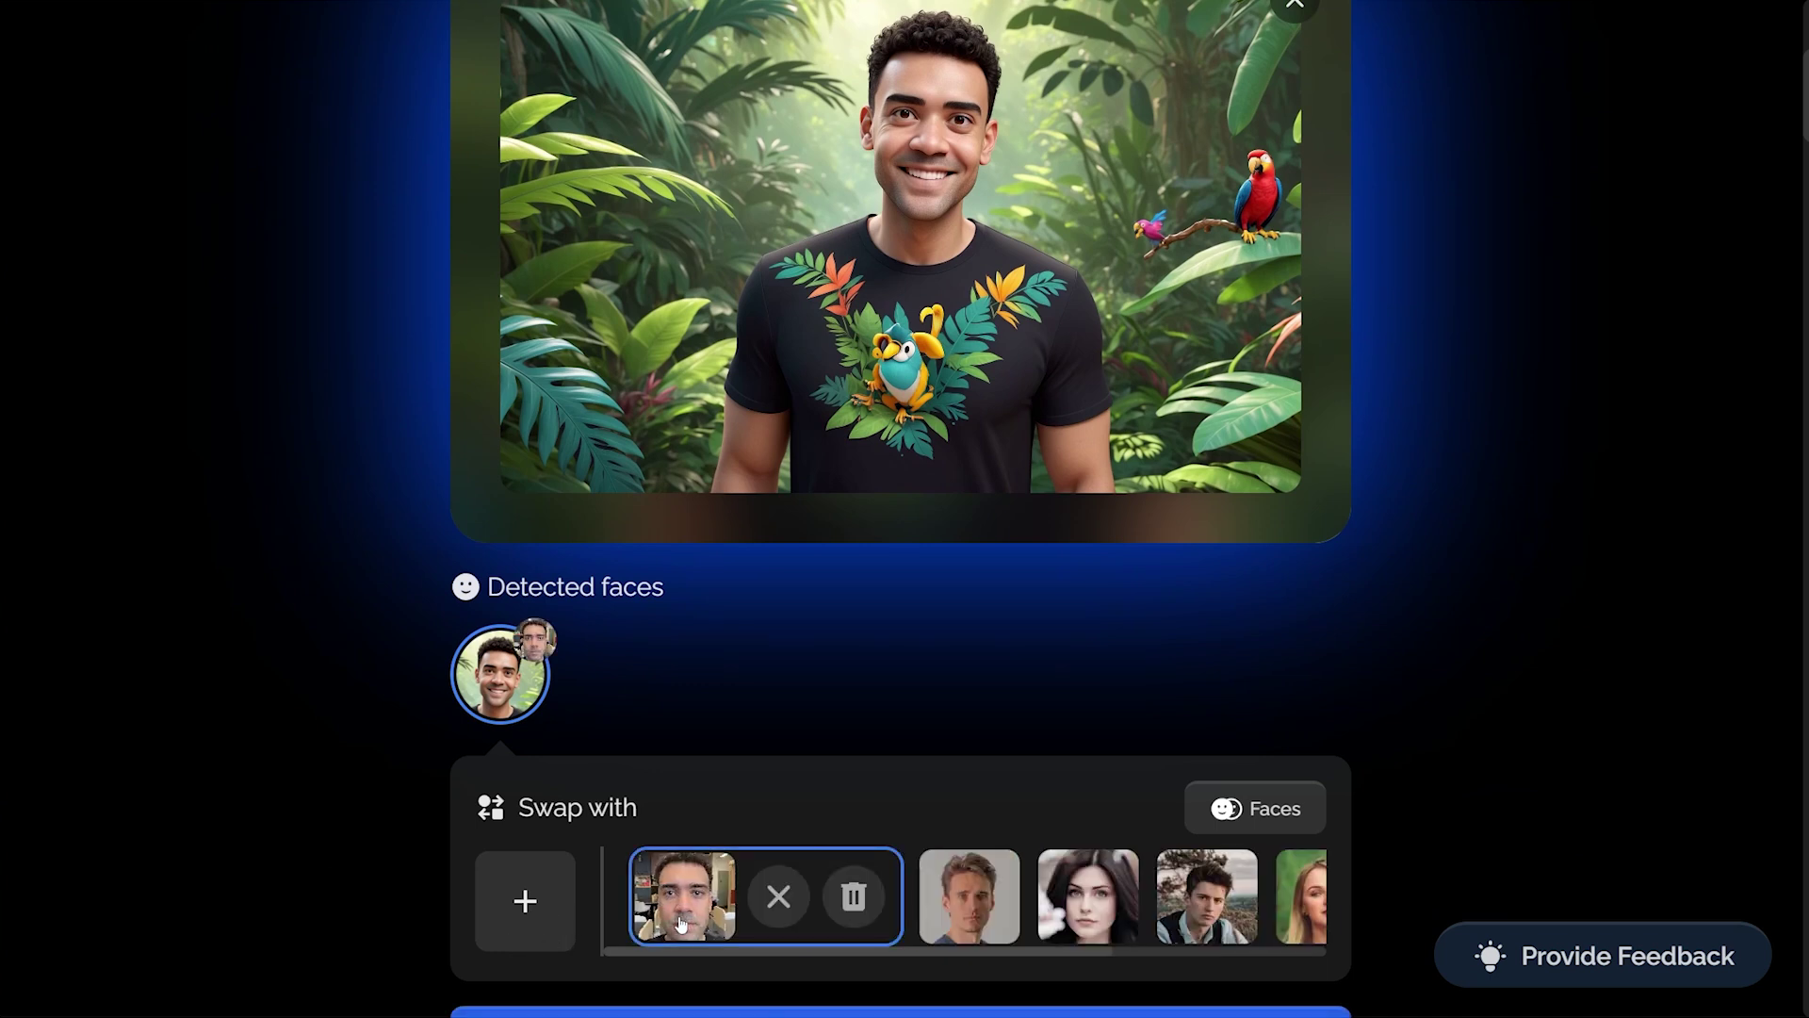
scroll(786, 743, "down", 1)
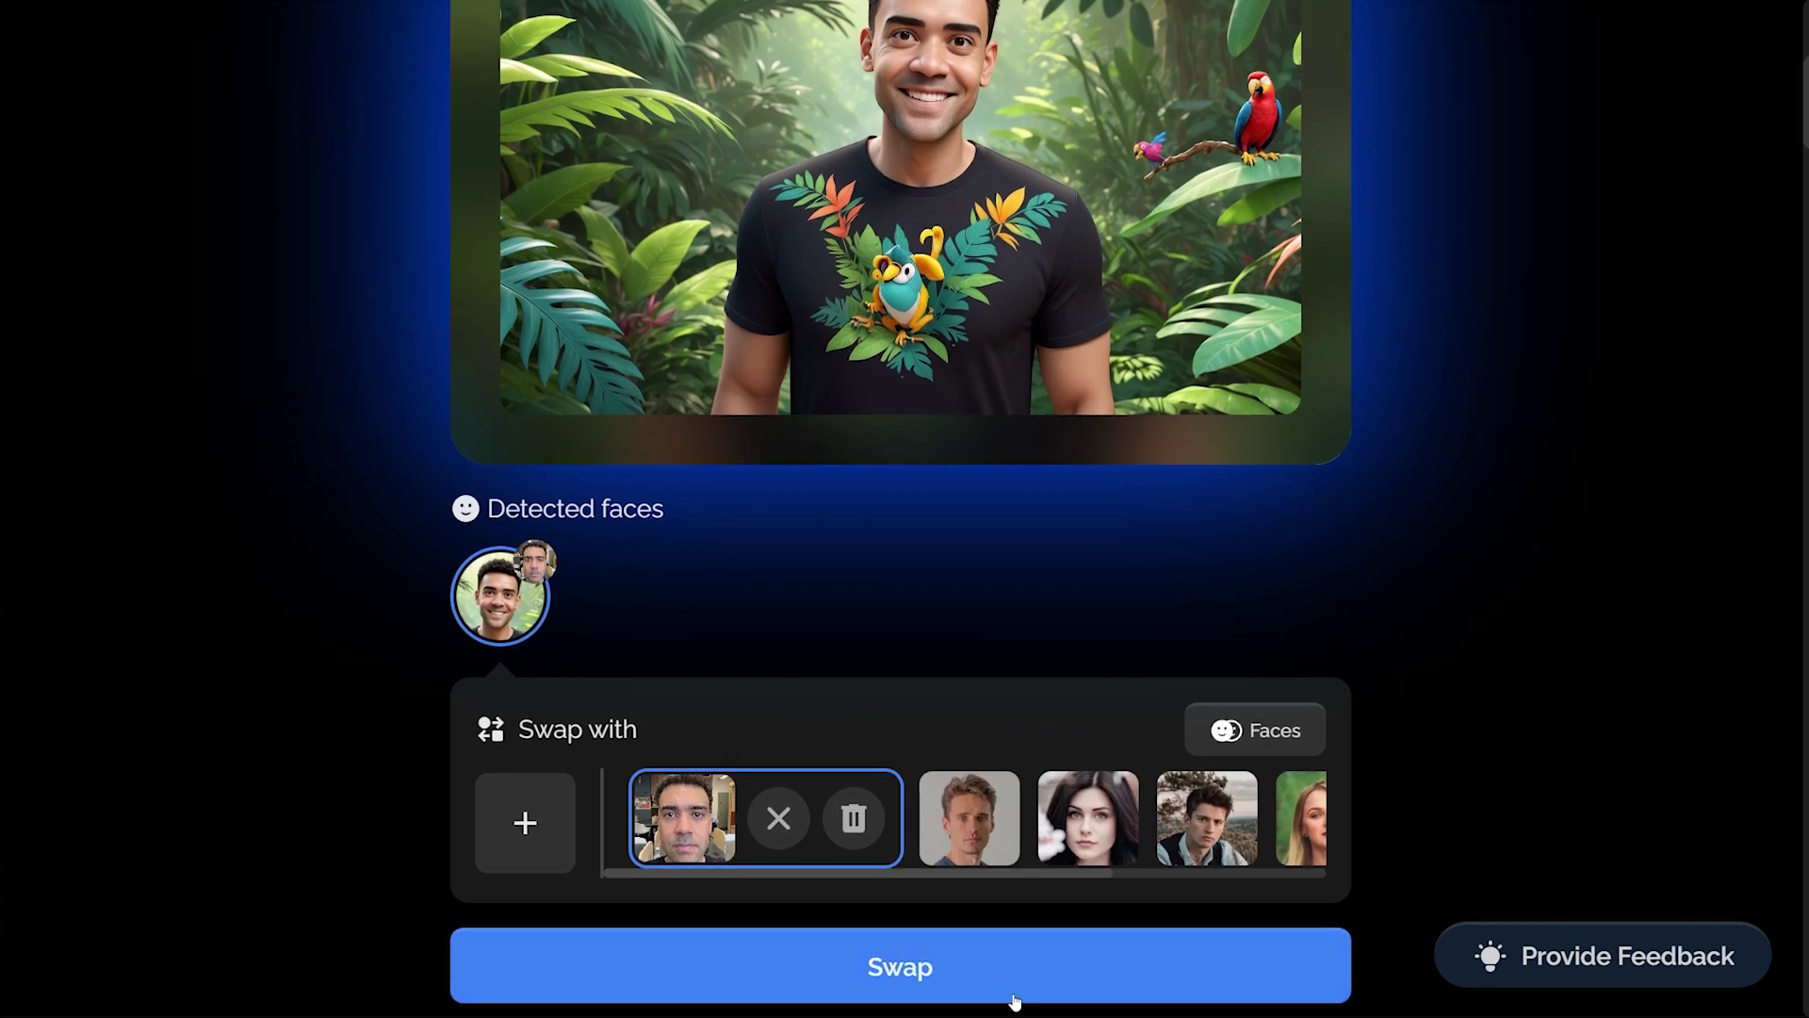
left_click(1125, 935)
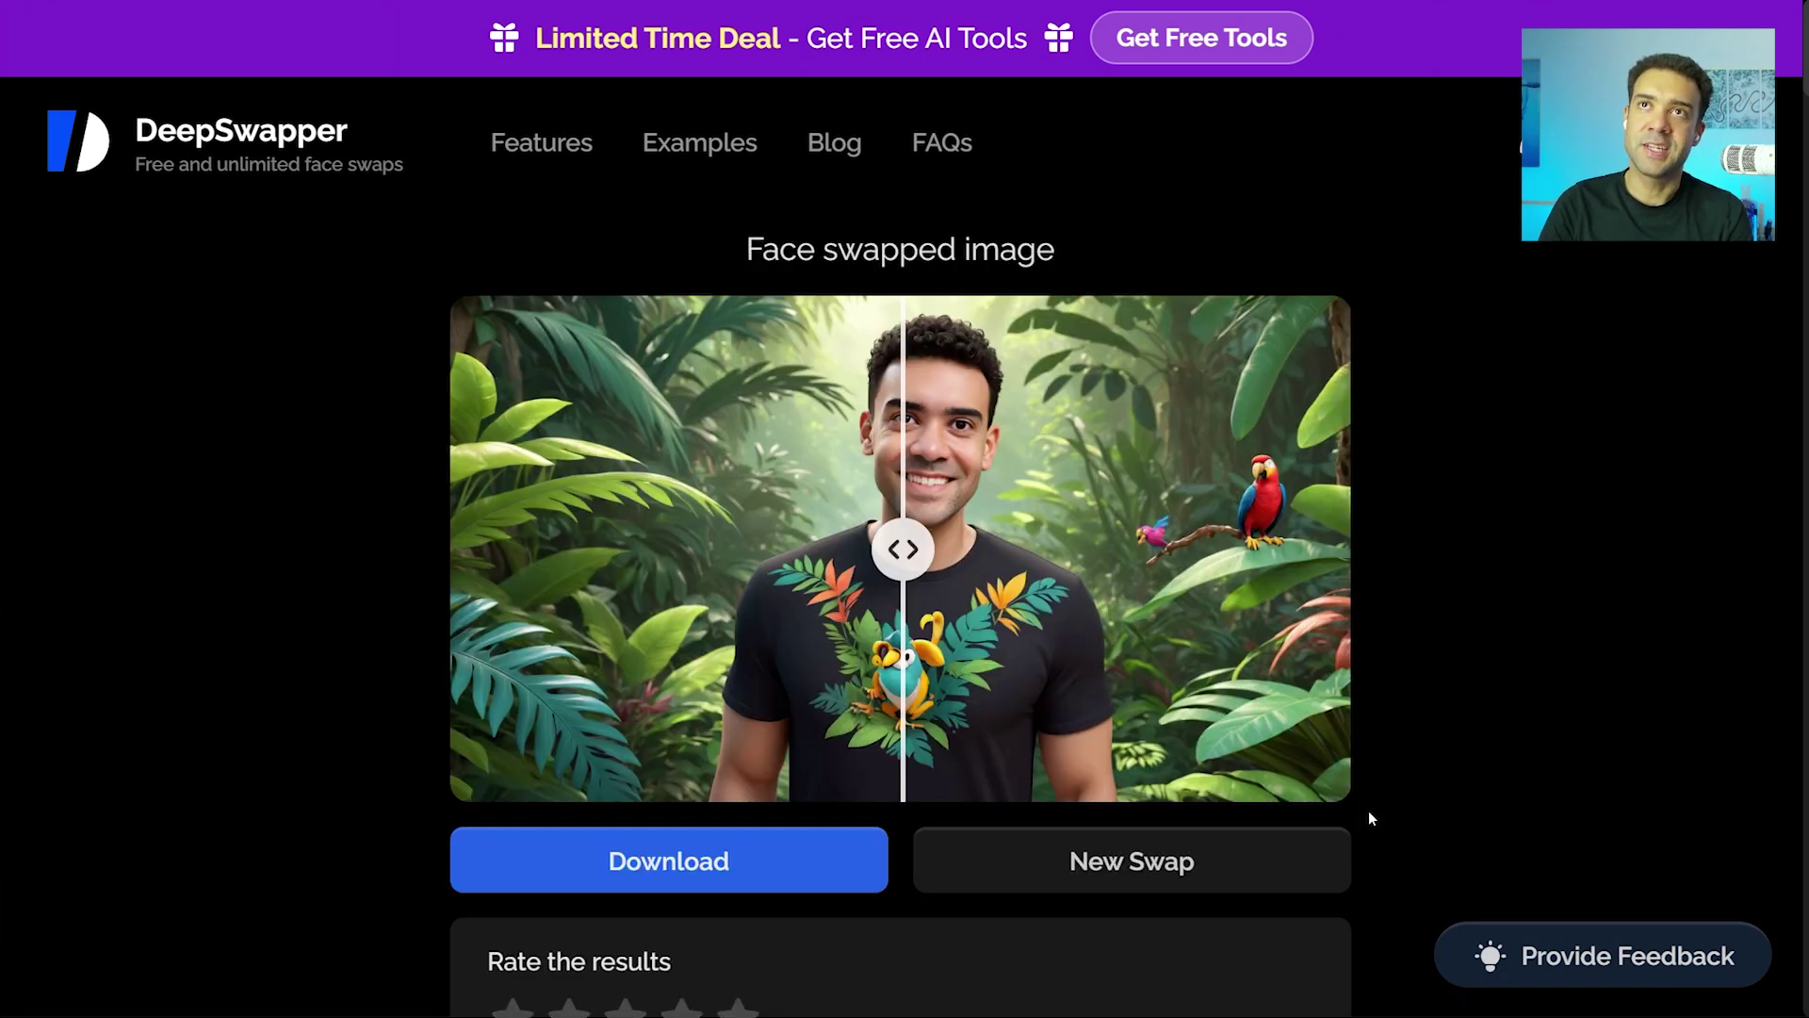
Step: Drag the comparison slider to check the original against the face-swapped jungle portrait
left_click_drag(1178, 631, 710, 638)
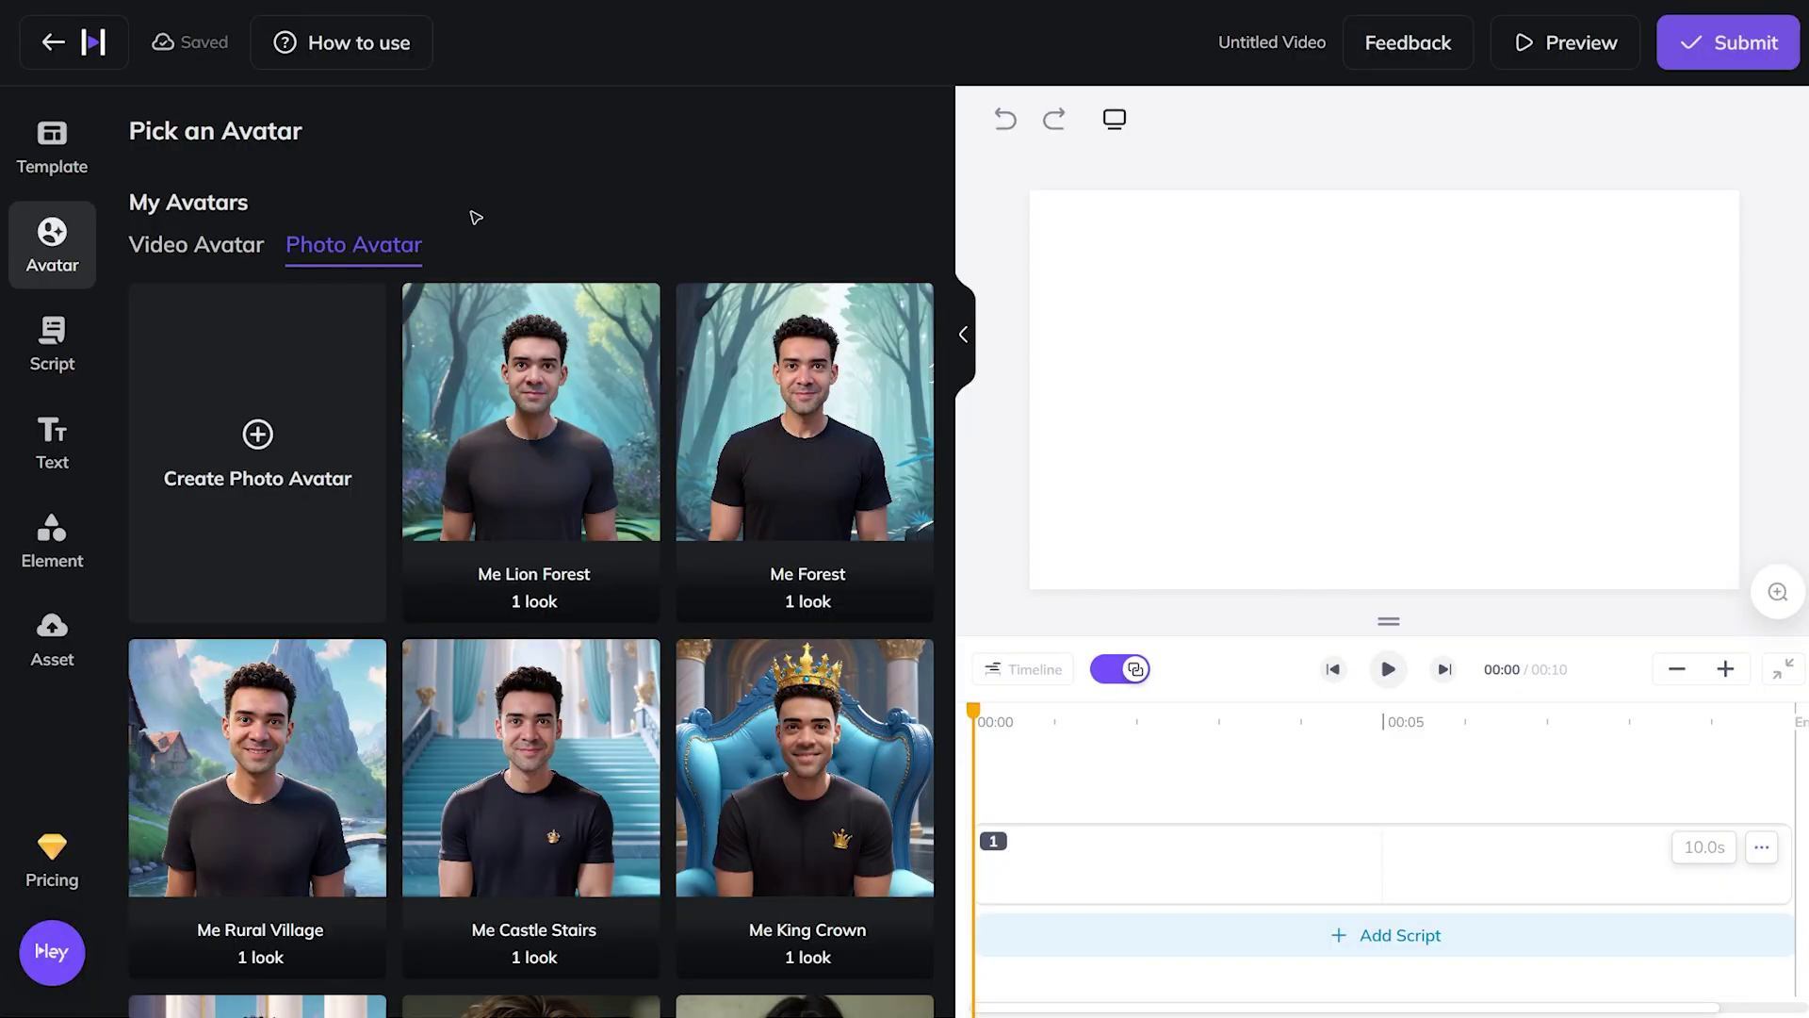
Step: Create the Me In Jungle photo avatar from the face-swapped jungle portrait and place it in the scene
left_click(328, 407)
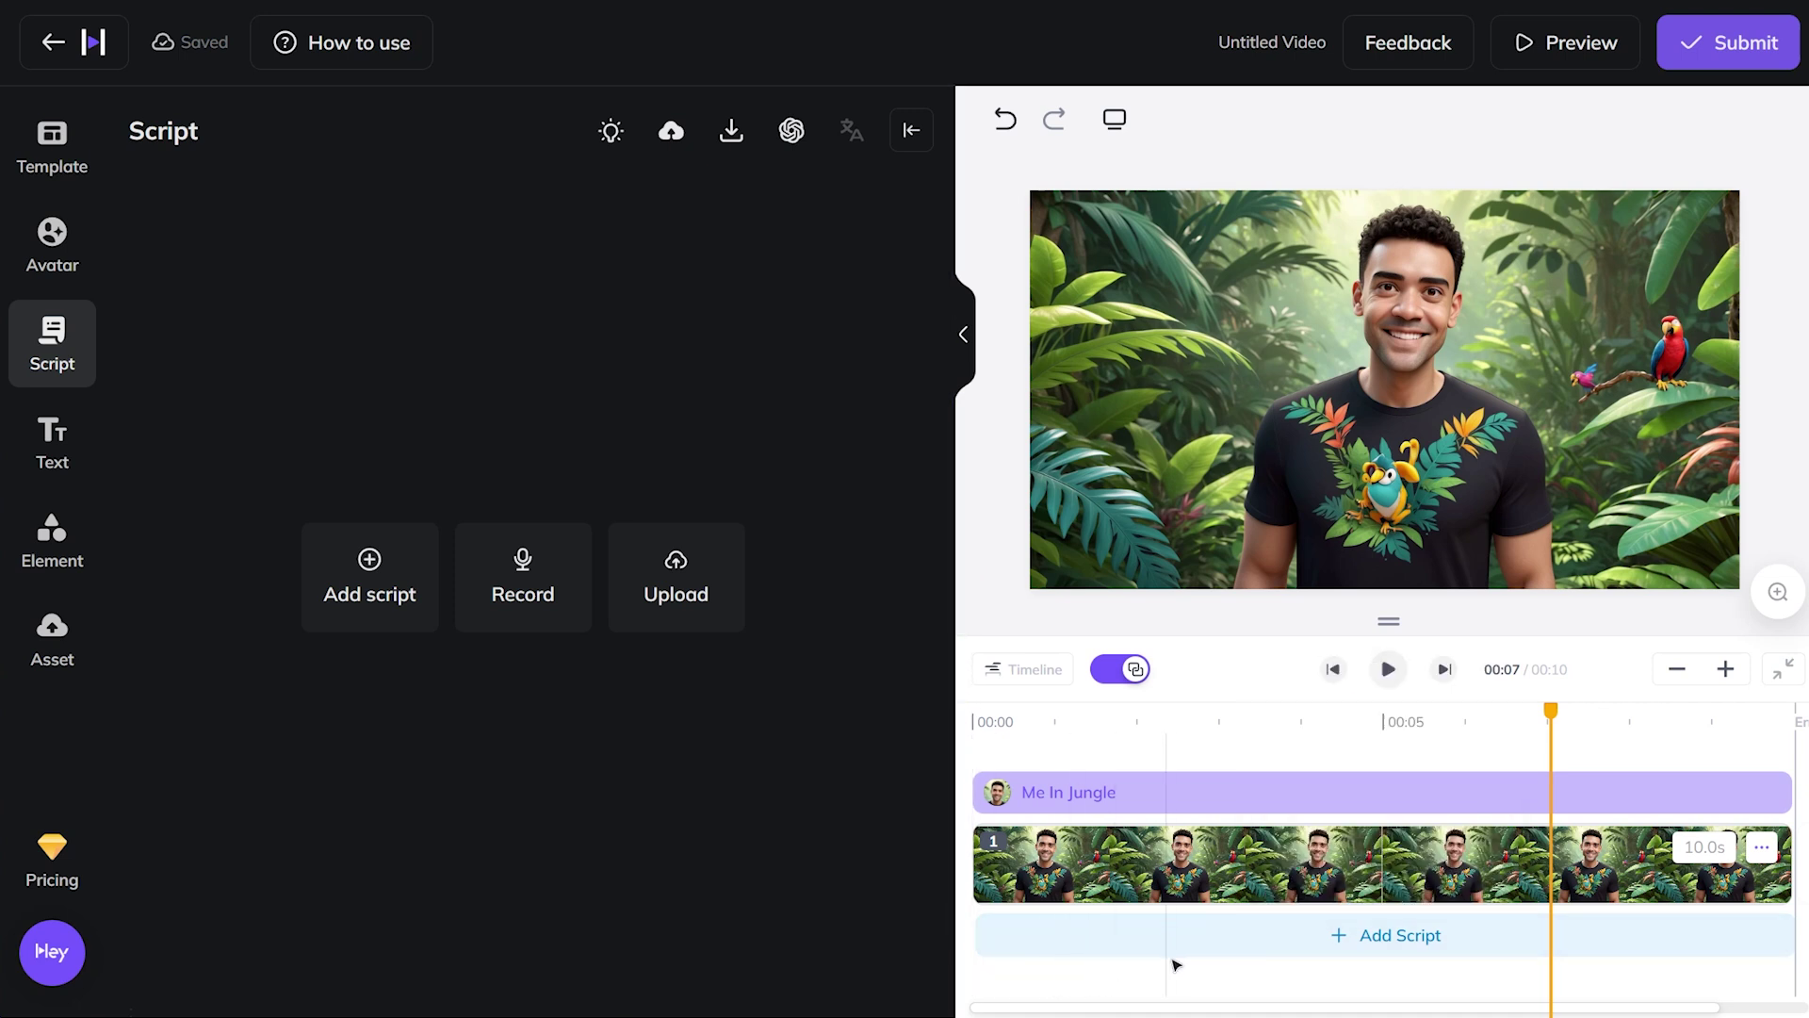
mouse_move(1237, 956)
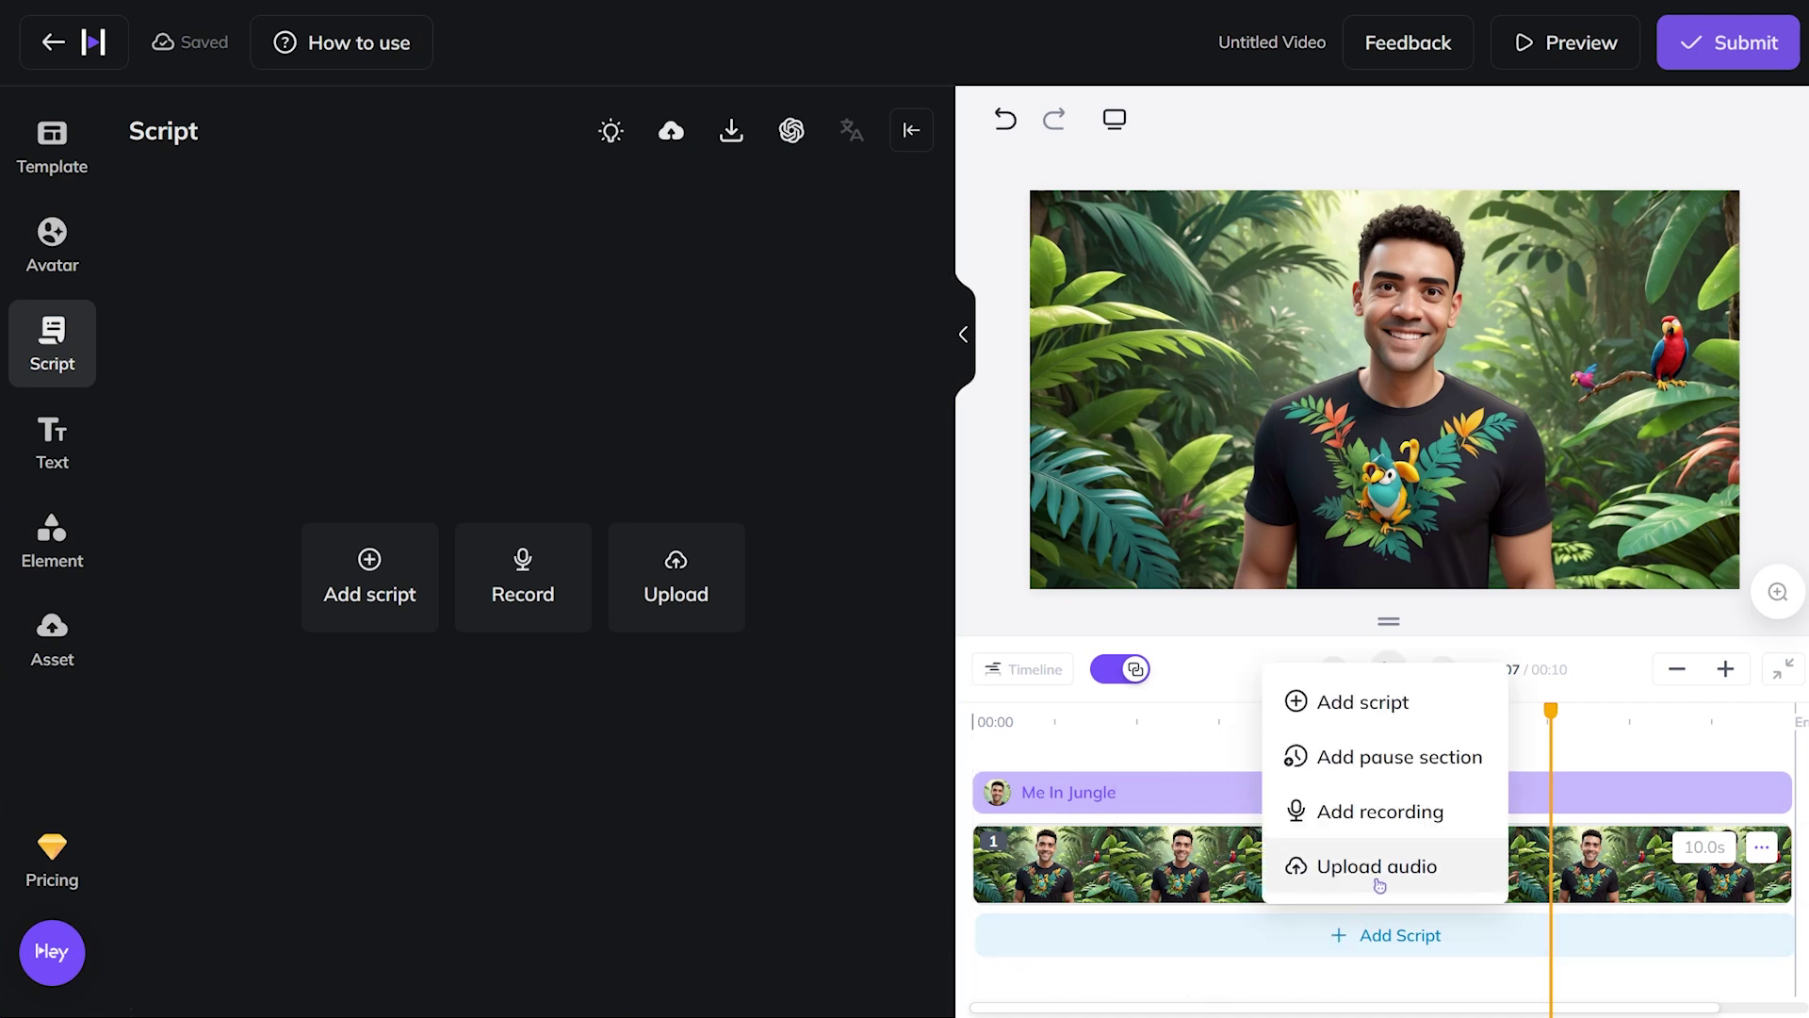